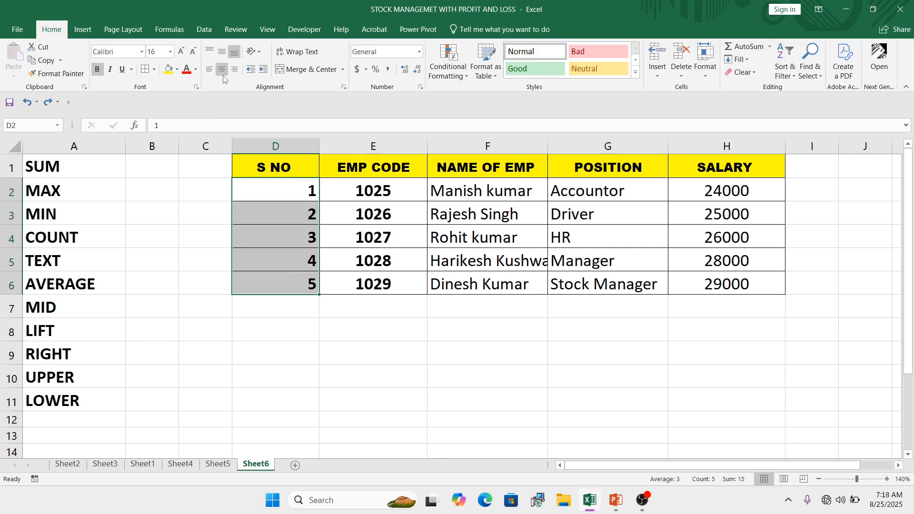
# Step: Center the serial numbers 1 to 5 in the S NO column
pyautogui.click(222, 69)
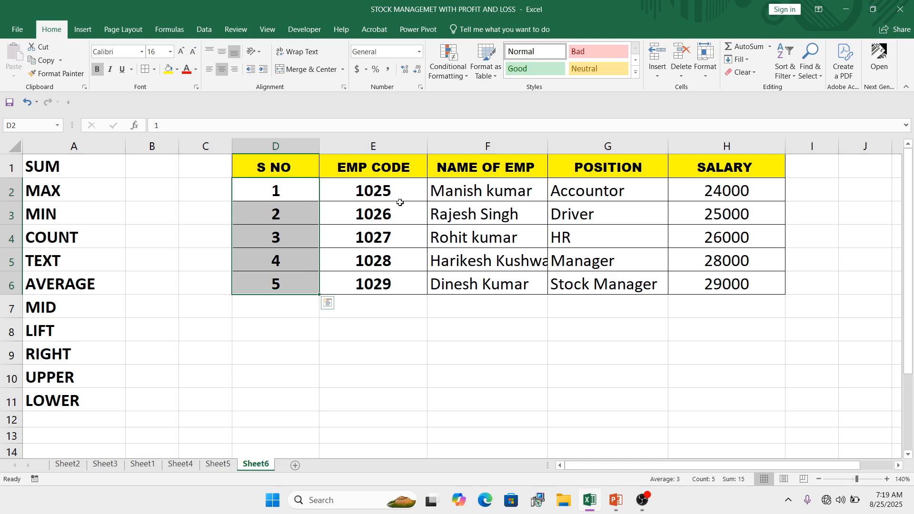
# Step: Total the five salaries in H7 with the formula =(H2+H3+H4+H5+H6) and center that cell
pyautogui.moveTo(728, 192); pyautogui.dragTo(721, 288)
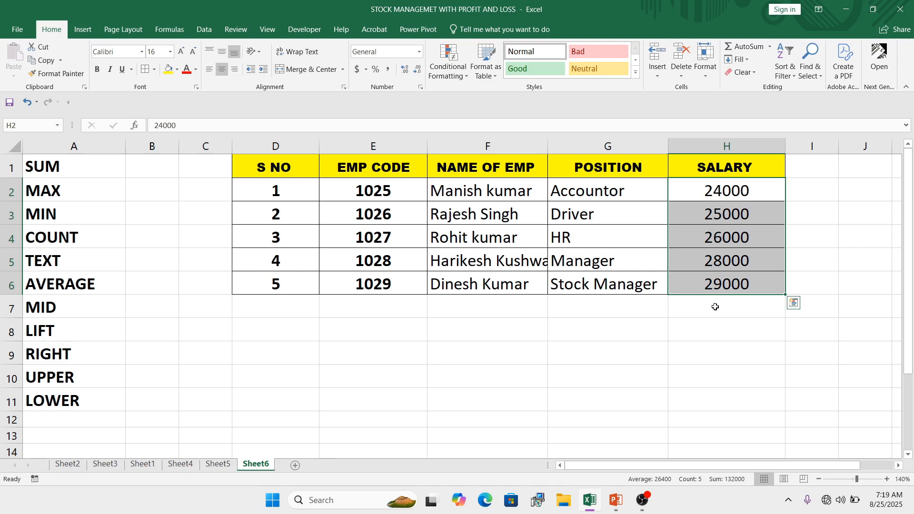
pyautogui.click(714, 307)
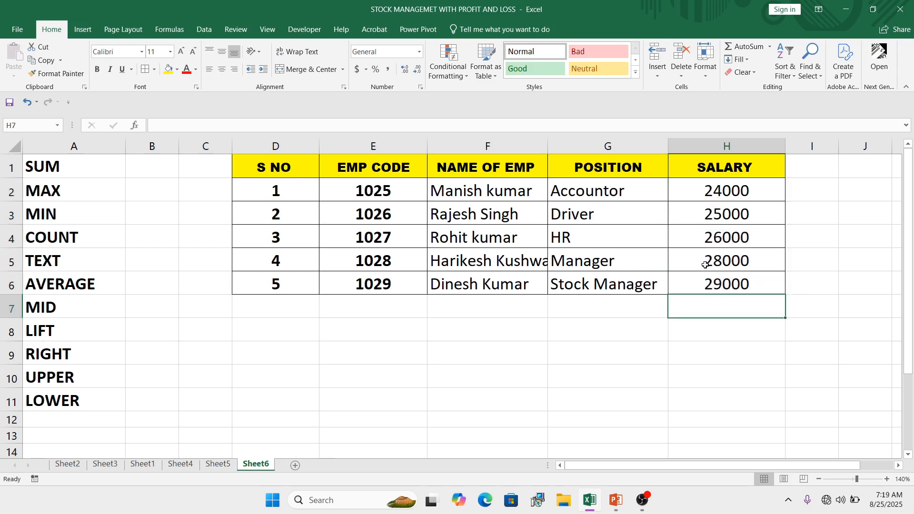
pyautogui.write('=')
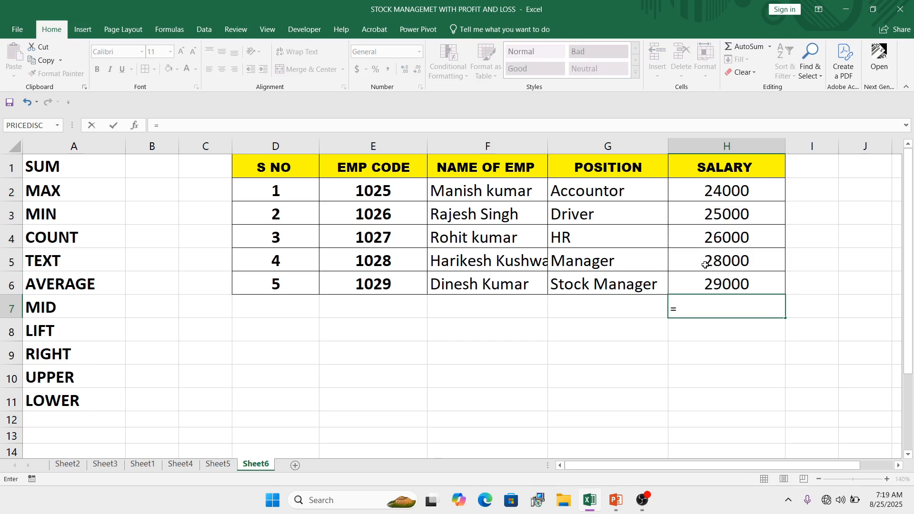
pyautogui.write('(')
pyautogui.click(729, 190)
pyautogui.write('+')
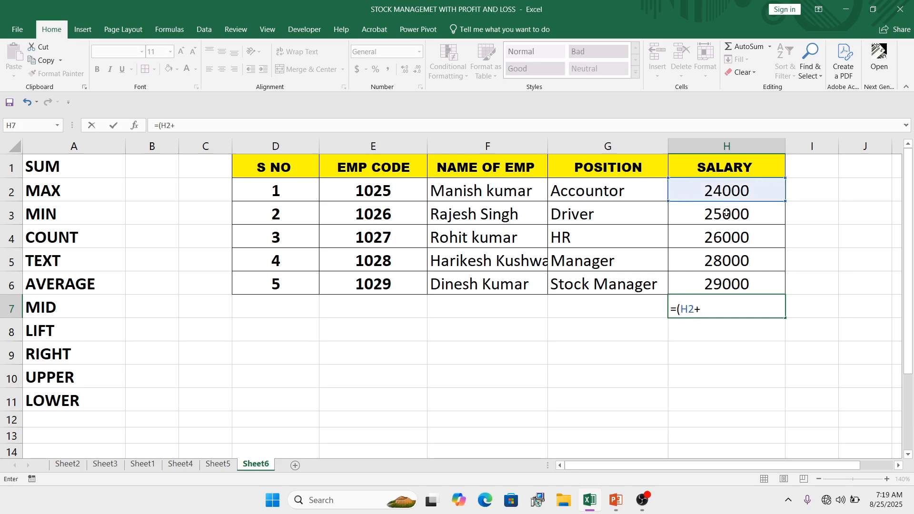
pyautogui.click(725, 215)
pyautogui.write('+')
pyautogui.click(723, 238)
pyautogui.write('+')
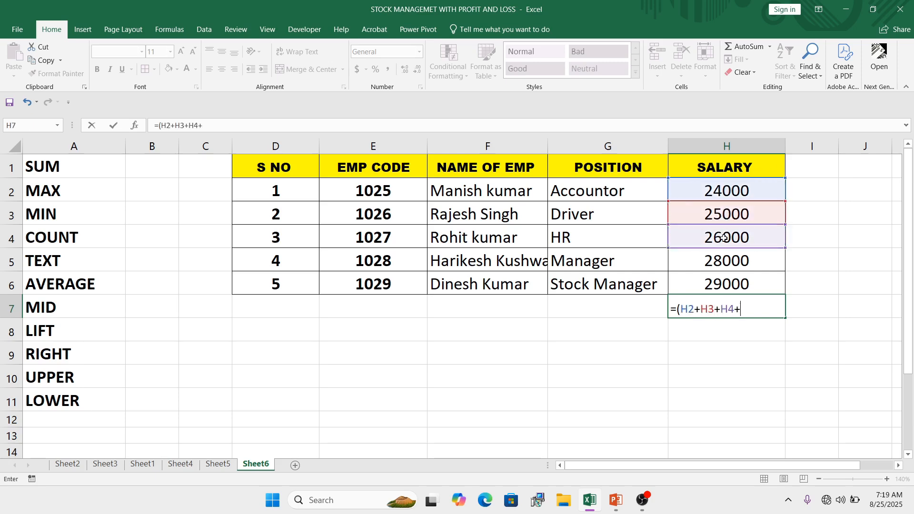
pyautogui.click(726, 260)
pyautogui.write('+')
pyautogui.click(725, 277)
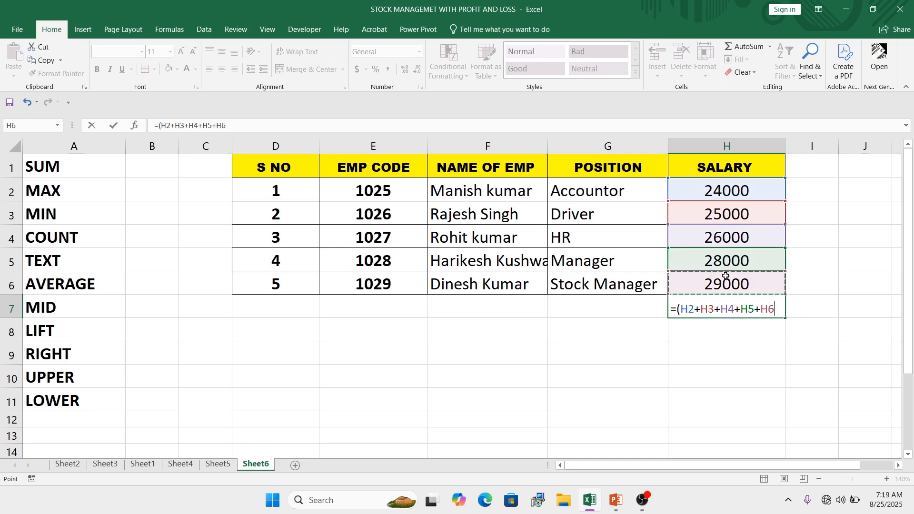
pyautogui.press('Return')
pyautogui.click(753, 300)
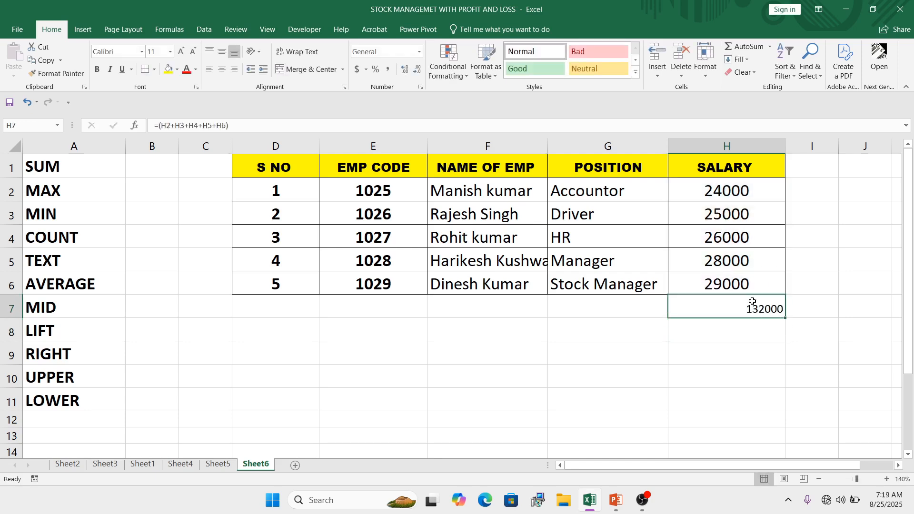
pyautogui.click(221, 70)
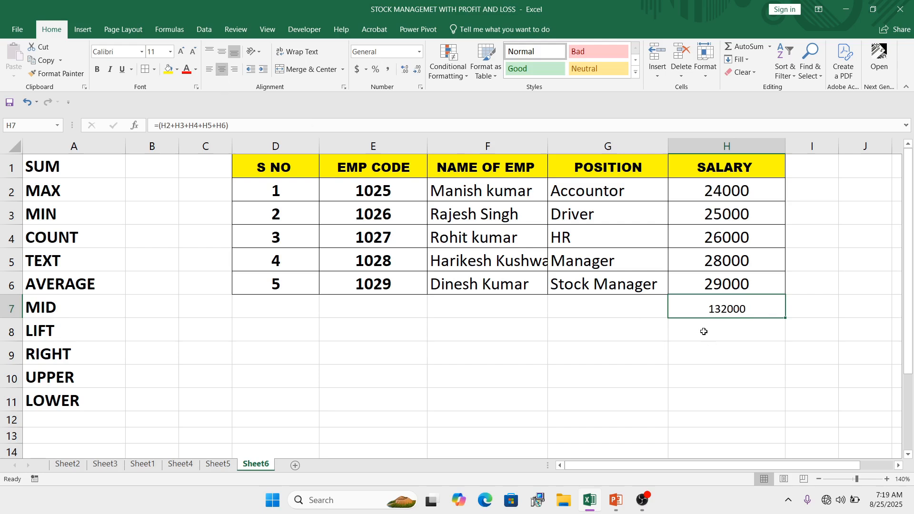
# Step: Clear the formula from H7 and set the font size of cells H7:H12 to 16
pyautogui.press('Delete')
pyautogui.click(712, 346)
pyautogui.moveTo(718, 302); pyautogui.dragTo(730, 418)
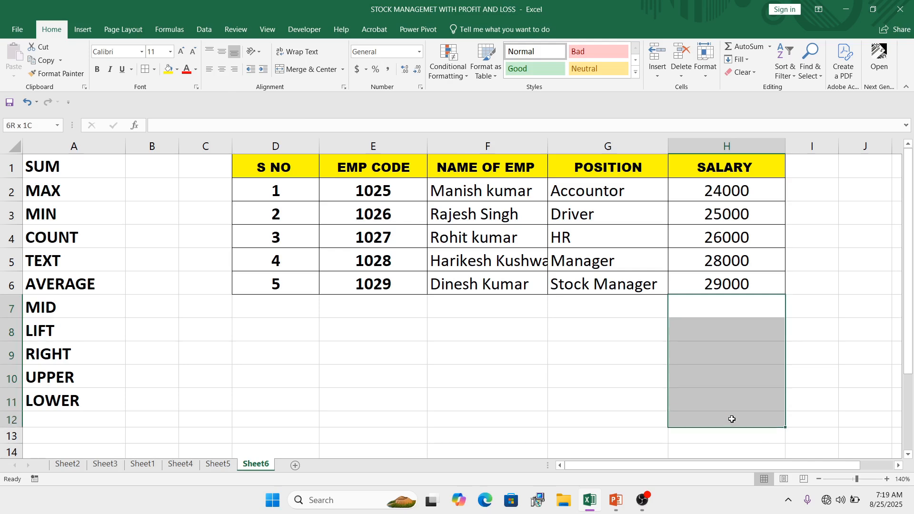
pyautogui.click(720, 278)
pyautogui.moveTo(712, 307); pyautogui.dragTo(717, 423)
pyautogui.click(180, 53)
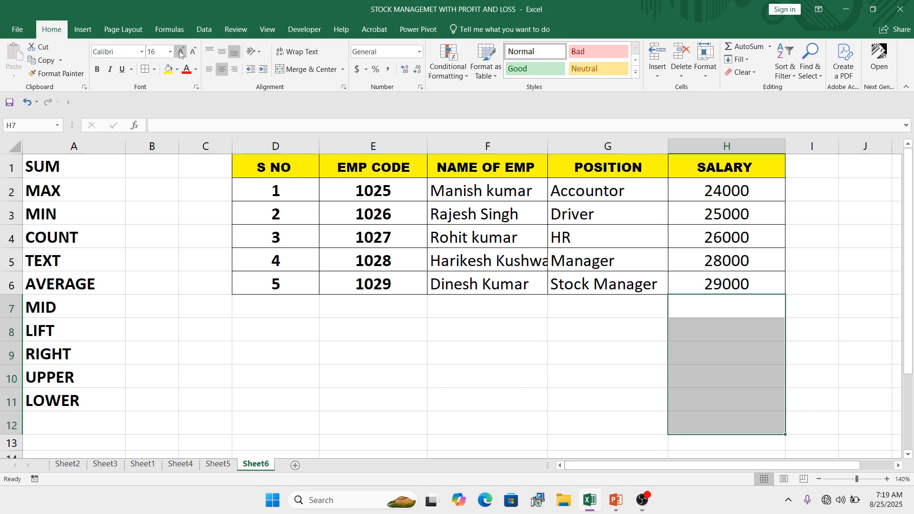
pyautogui.click(180, 53)
pyautogui.click(193, 51)
# Step: Total the salaries in H7 with the formula =SUM(H2:H6)
pyautogui.click(600, 298)
pyautogui.click(708, 314)
pyautogui.write('=')
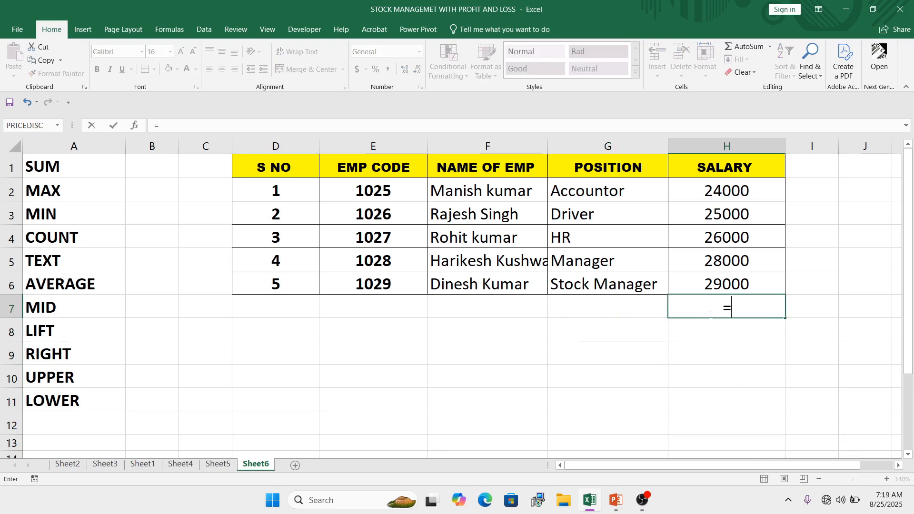
pyautogui.write('SUM')
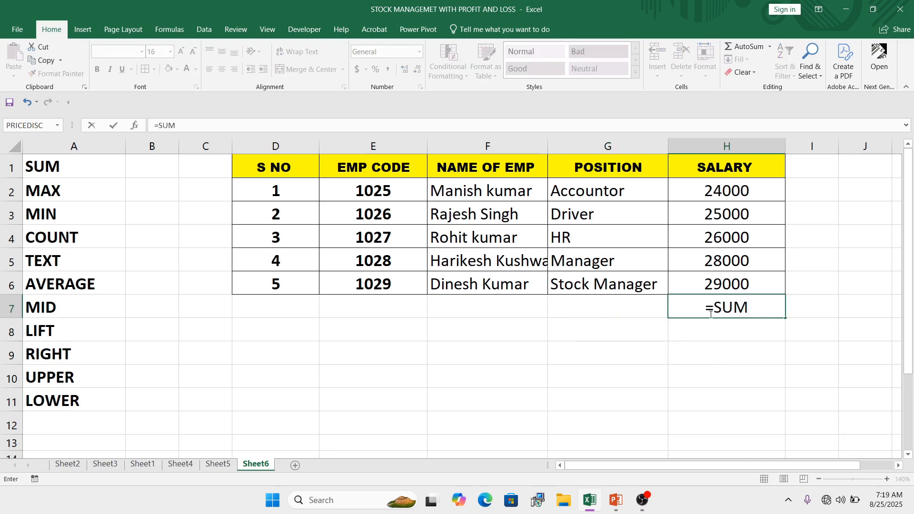
pyautogui.write('(')
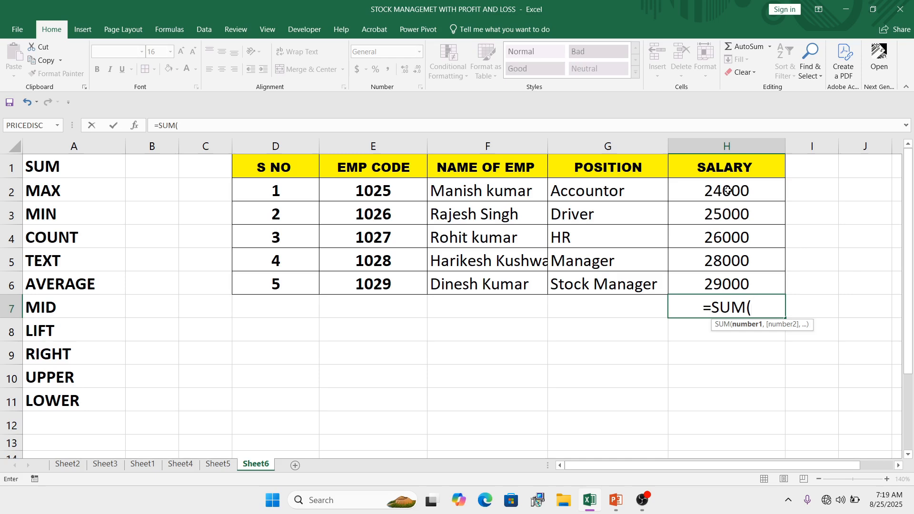
pyautogui.moveTo(729, 188); pyautogui.dragTo(735, 284)
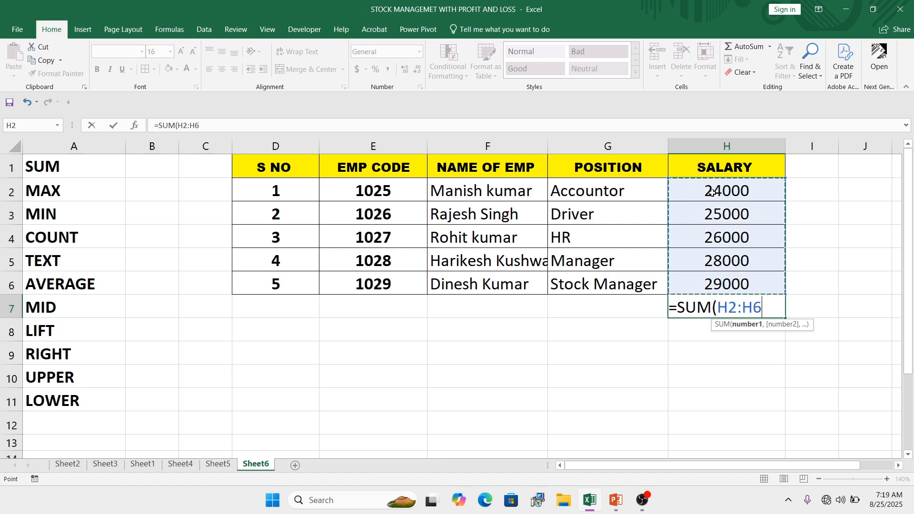
pyautogui.write(')')
pyautogui.press('Return')
pyautogui.click(741, 307)
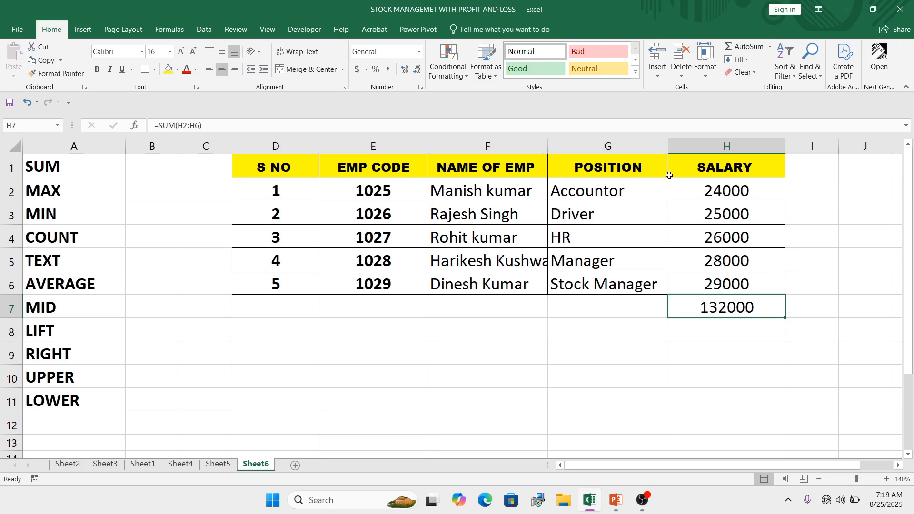
# Step: Replace the formula in H7 with =MAX(H2:H6) to find the highest salary
pyautogui.press('Delete')
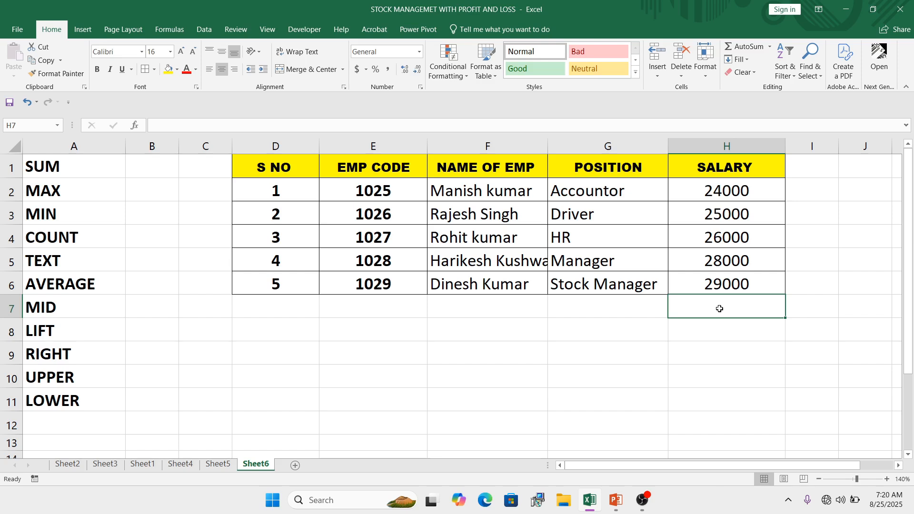
pyautogui.write('=MAX(')
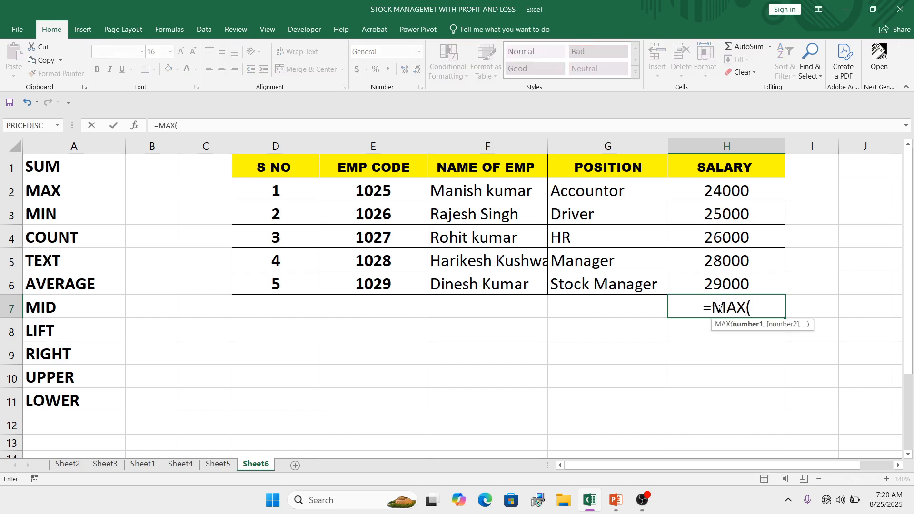
pyautogui.moveTo(710, 186); pyautogui.dragTo(719, 283)
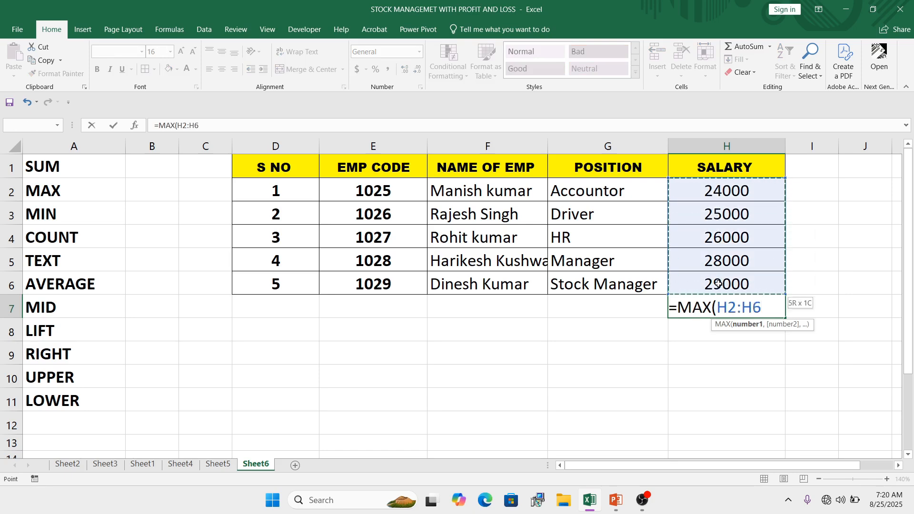
pyautogui.write(')')
pyautogui.press('Return')
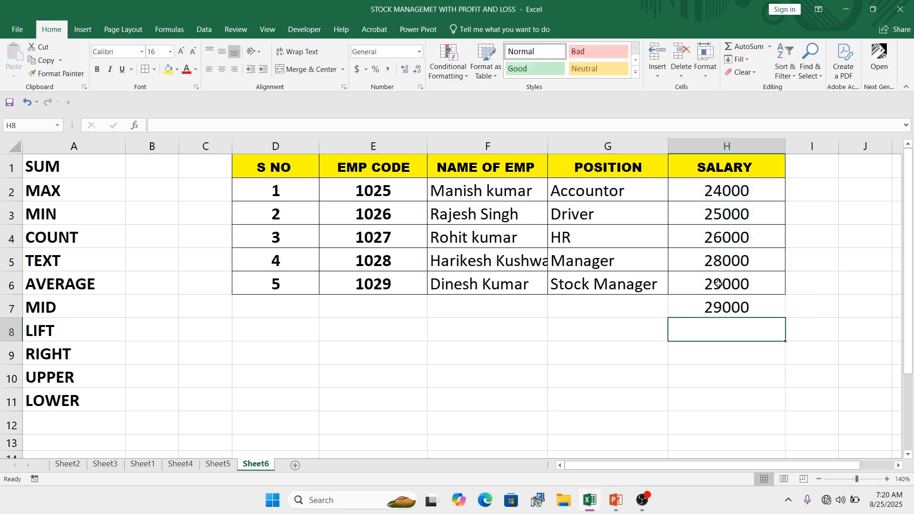
pyautogui.click(738, 309)
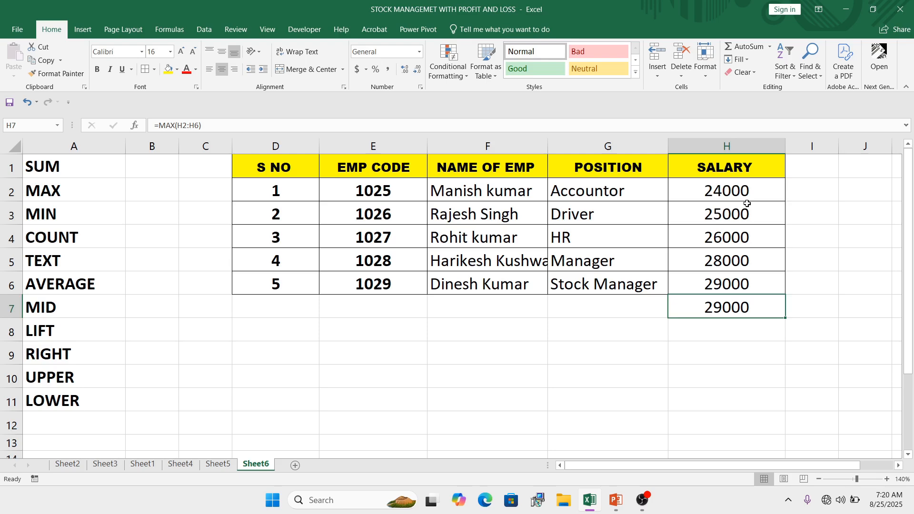
# Step: Replace the formula in H7 with =MIN(H2:H6) to find the lowest salary
pyautogui.press('Delete')
pyautogui.click(68, 213)
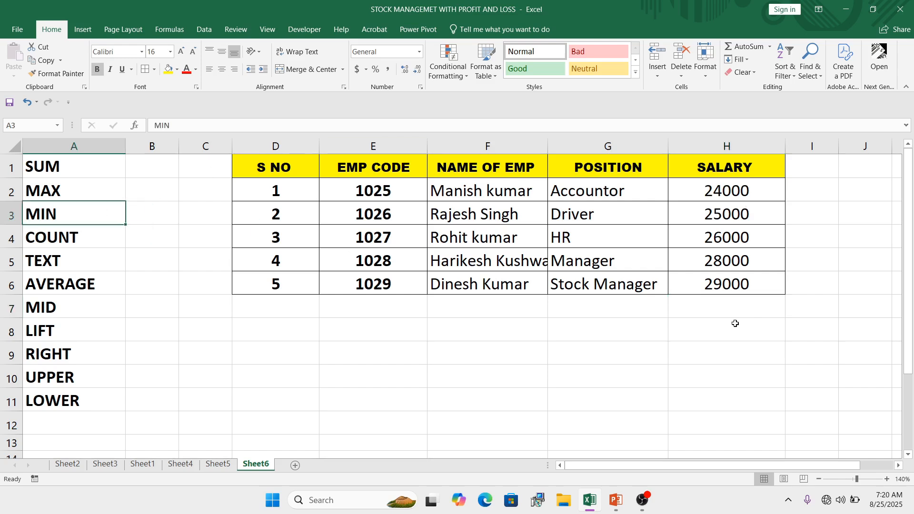
pyautogui.click(720, 306)
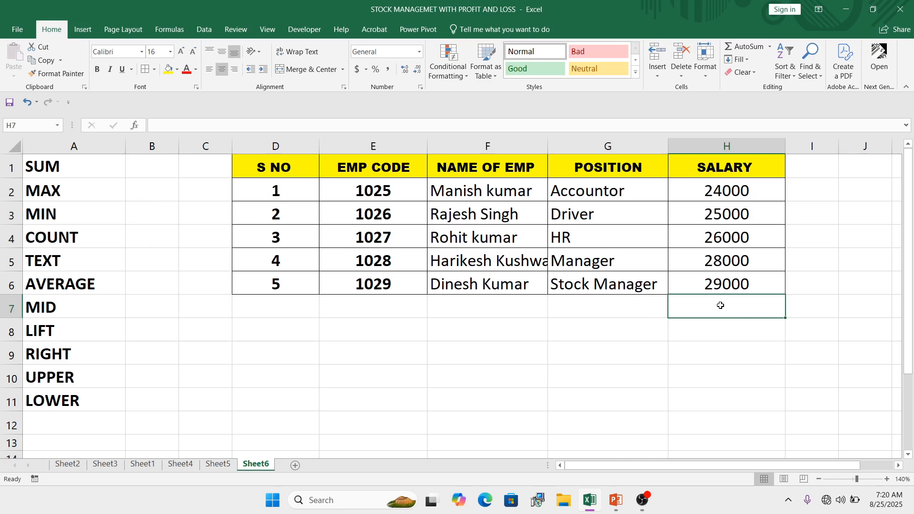
pyautogui.write('=MI')
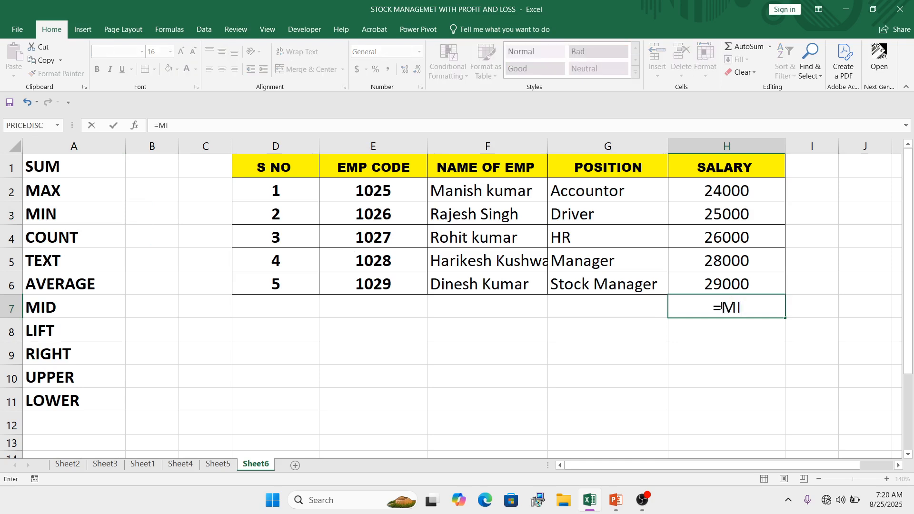
pyautogui.write('N(')
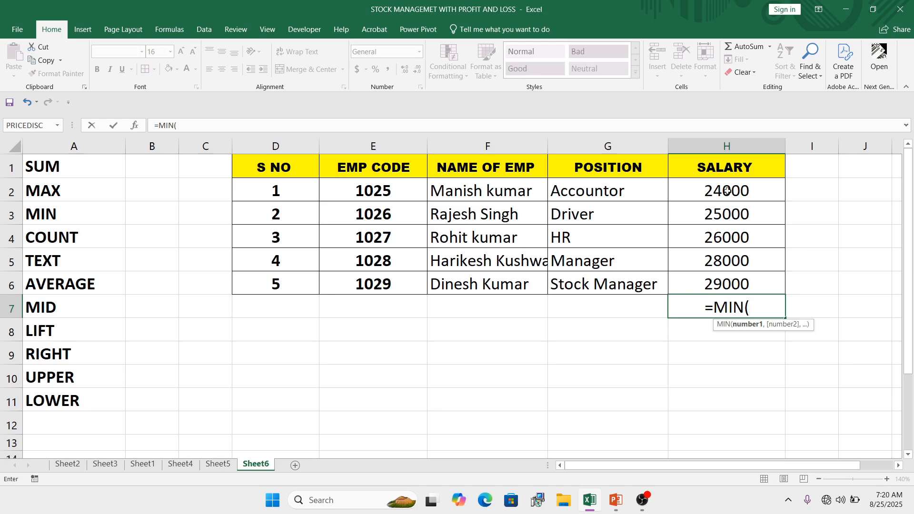
pyautogui.moveTo(727, 190); pyautogui.dragTo(727, 282)
pyautogui.write(')')
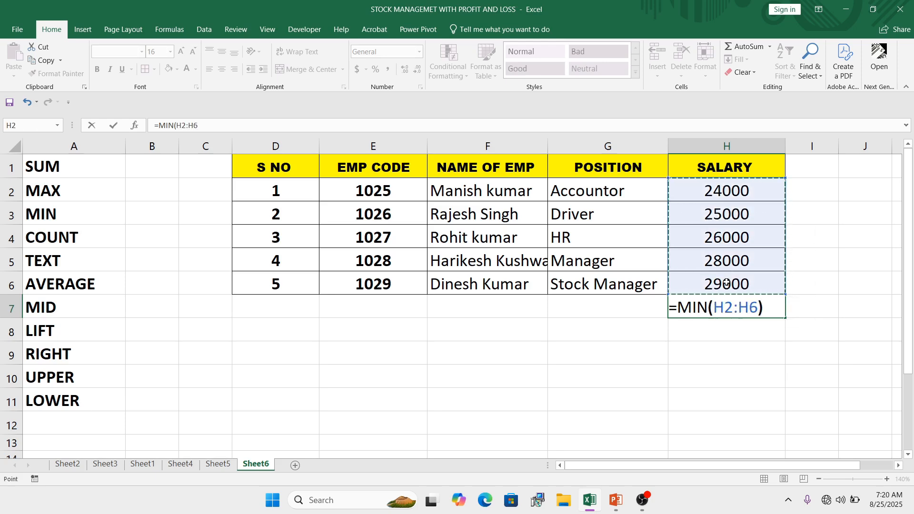
pyautogui.press('Return')
pyautogui.click(732, 303)
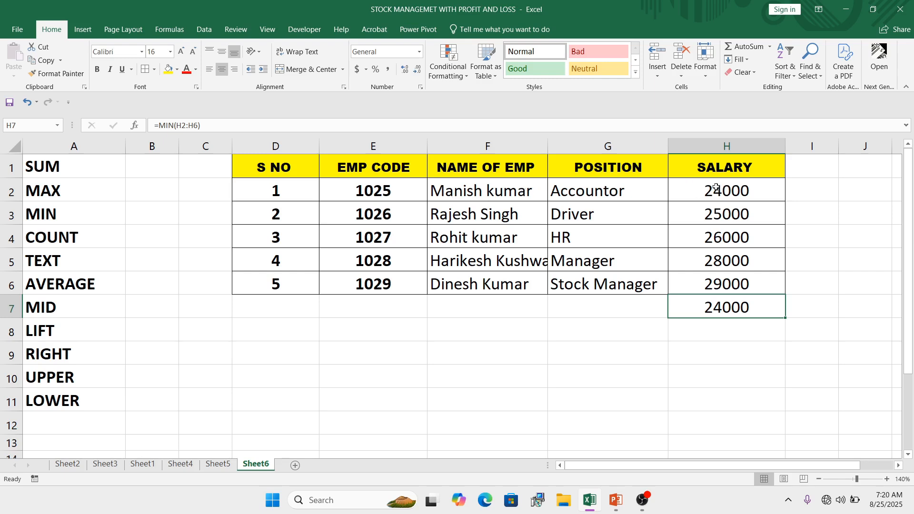
# Step: Replace the formula in H7 with =COUNT(H2:H6) to count the salary entries
pyautogui.click(57, 217)
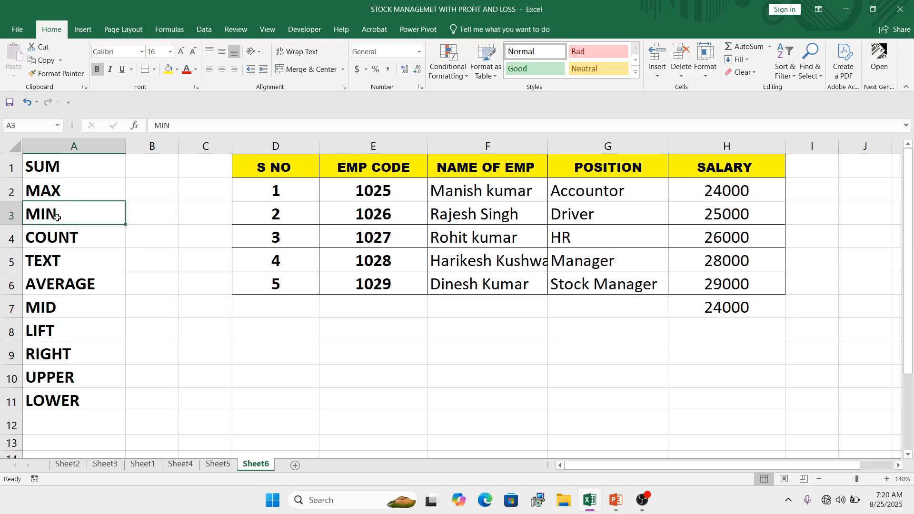
pyautogui.click(704, 361)
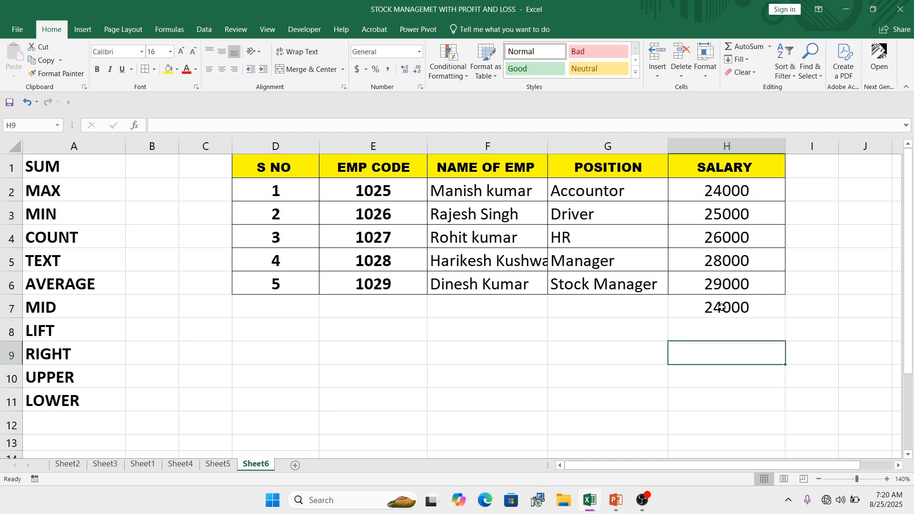
pyautogui.click(722, 307)
pyautogui.click(710, 359)
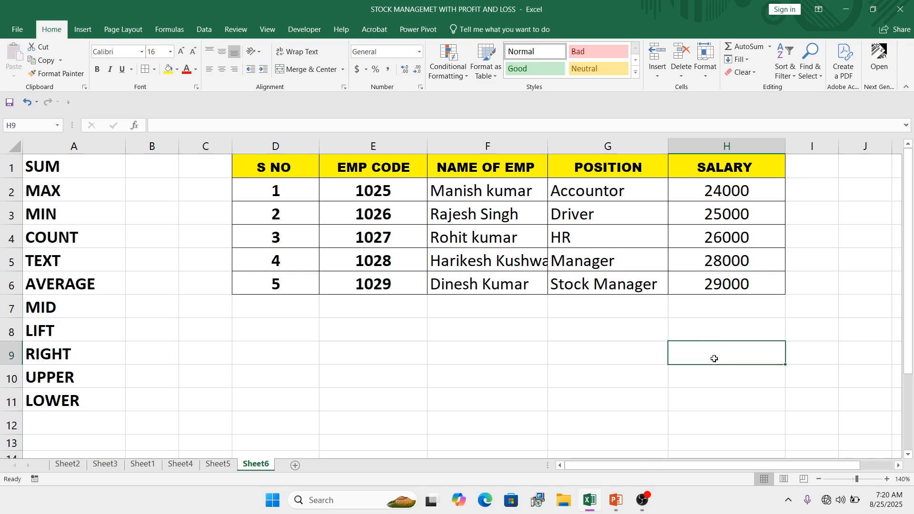
pyautogui.click(725, 310)
pyautogui.write('=')
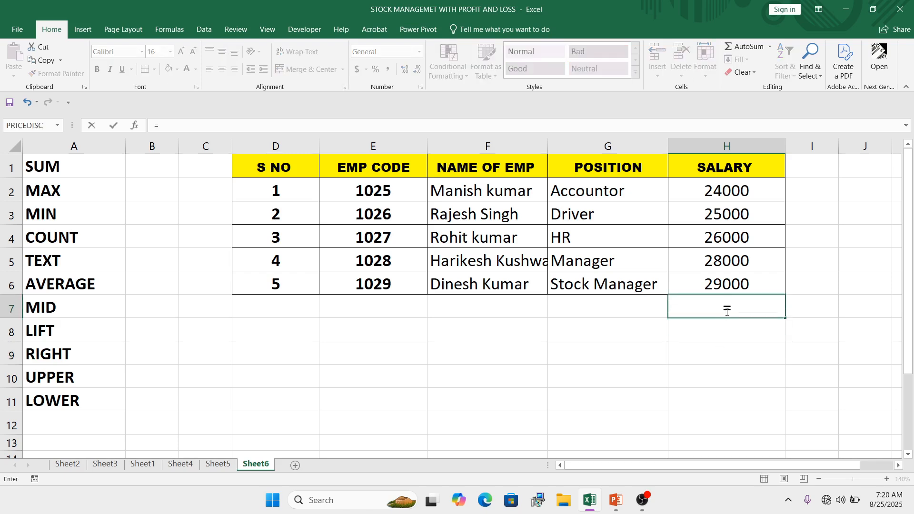
pyautogui.write('COUNT(')
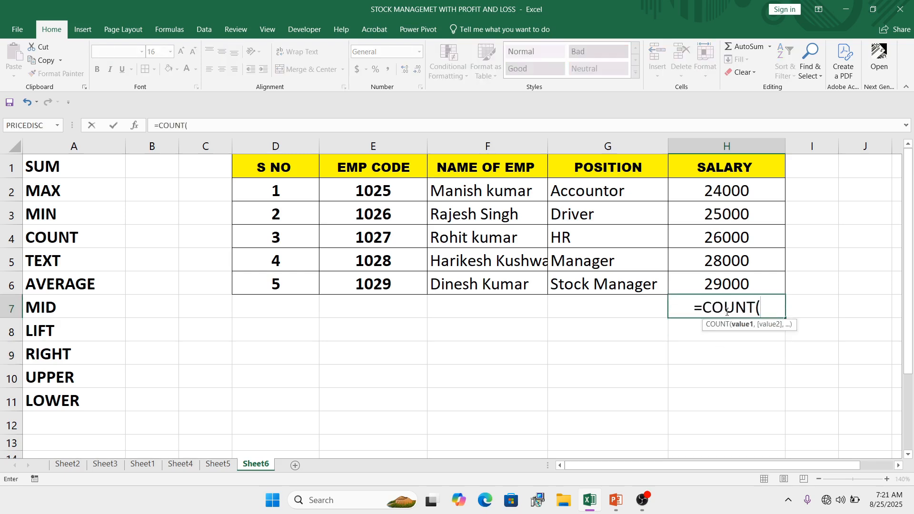
pyautogui.moveTo(718, 190); pyautogui.dragTo(718, 281)
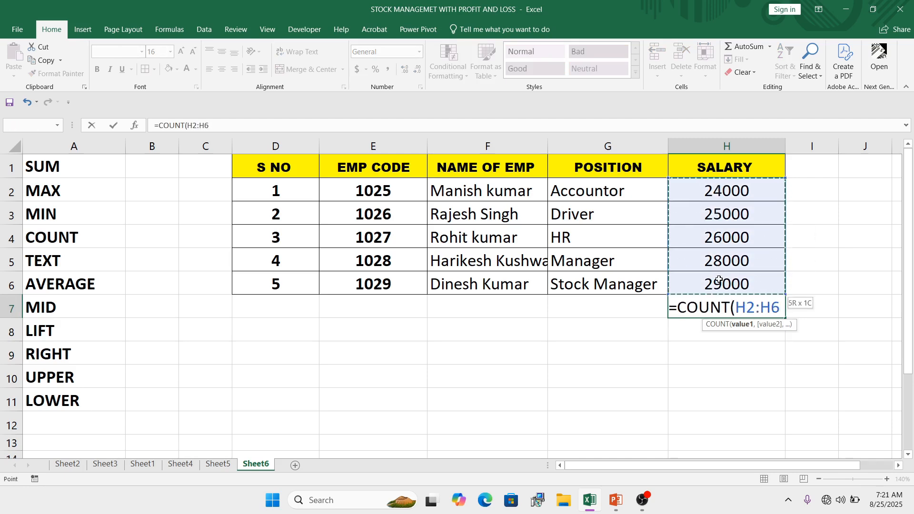
pyautogui.write(')')
pyautogui.press('Return')
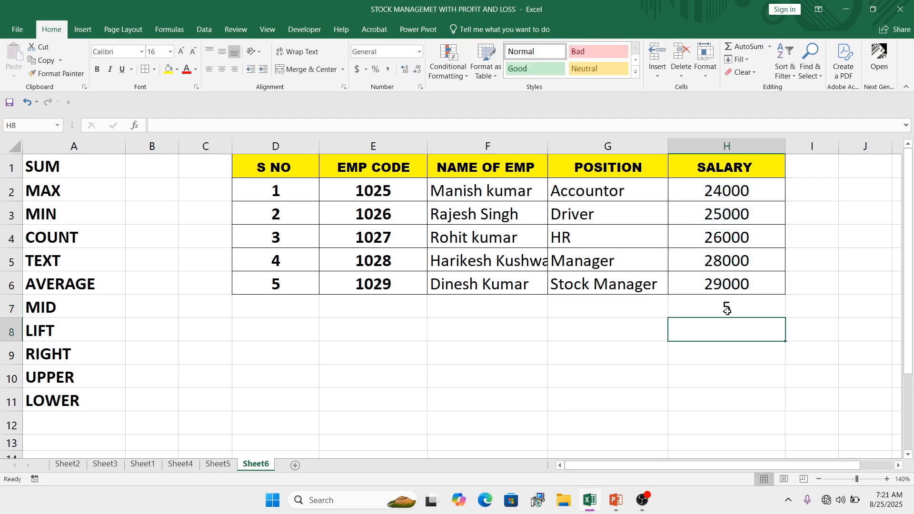
pyautogui.click(727, 310)
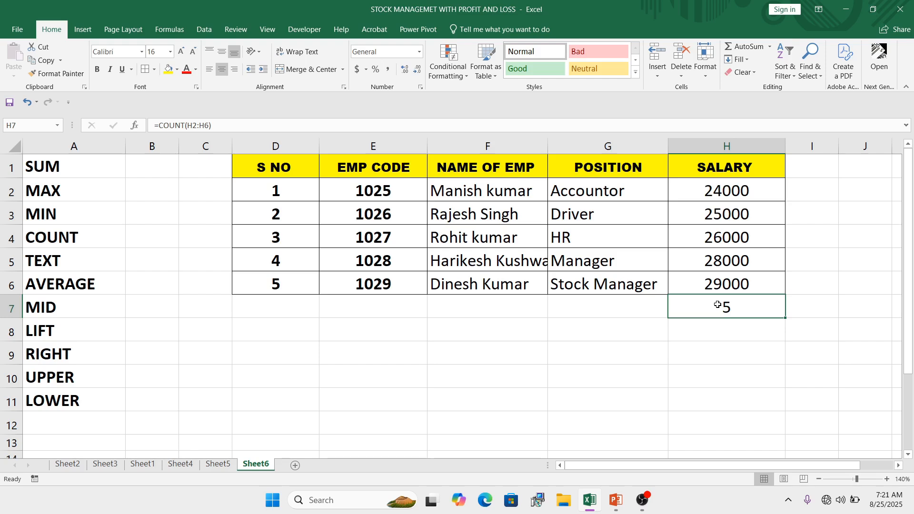
# Step: Replace the formula in H7 with =AVERAGE(H2:H6) to find the average salary
pyautogui.press('Delete')
pyautogui.write('=')
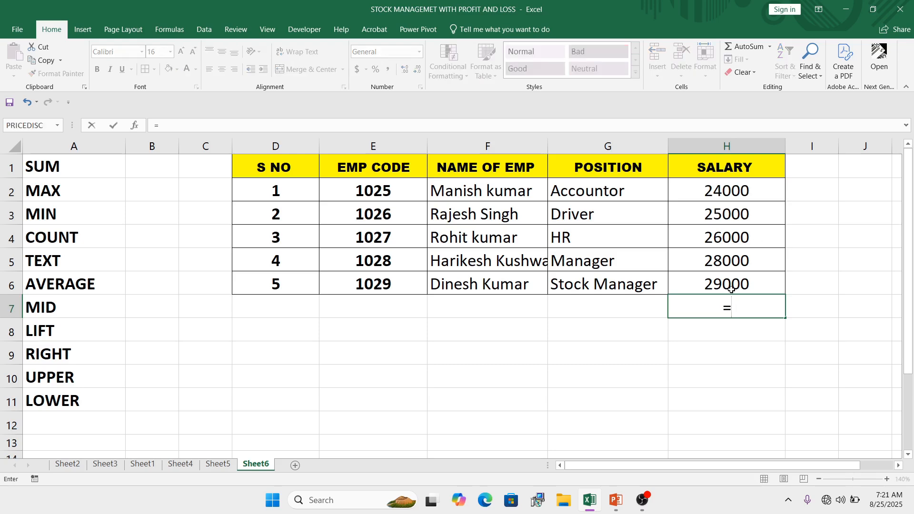
pyautogui.write('AVER')
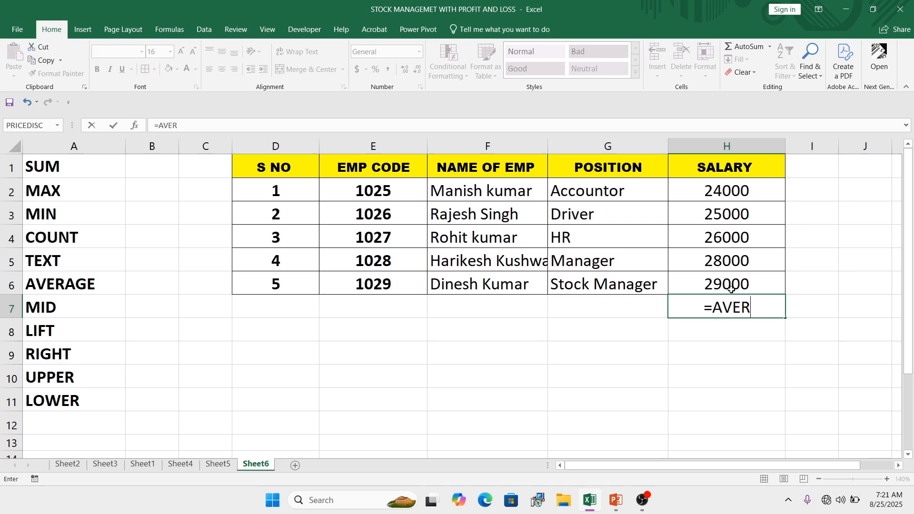
pyautogui.write('AGE(')
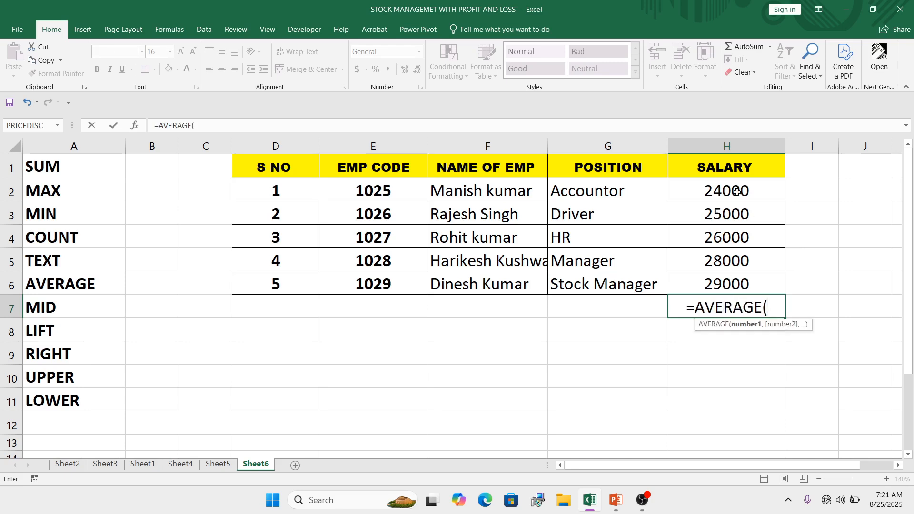
pyautogui.moveTo(738, 195); pyautogui.dragTo(737, 283)
pyautogui.write(')')
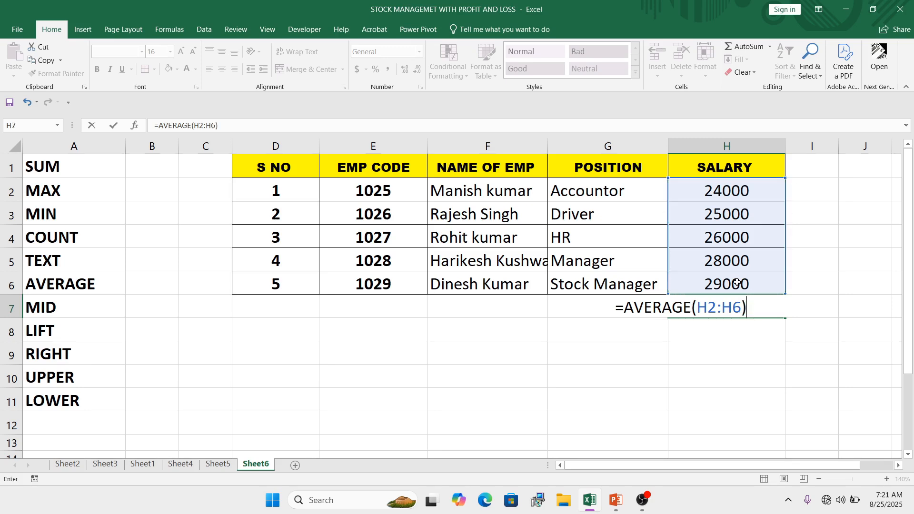
pyautogui.press('Return')
pyautogui.click(739, 310)
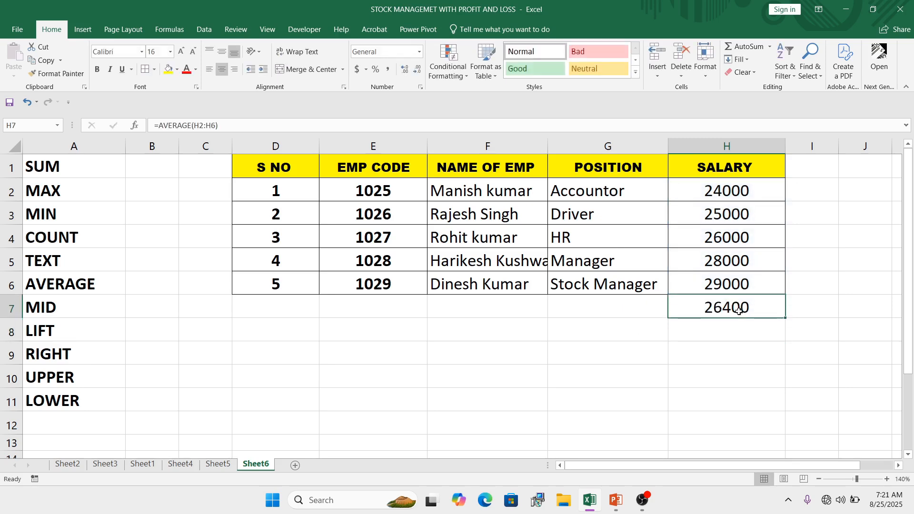
# Step: Enter the sample values 50, 40, 20 and 30 in F8:F11 and centre them
pyautogui.click(566, 330)
pyautogui.click(490, 338)
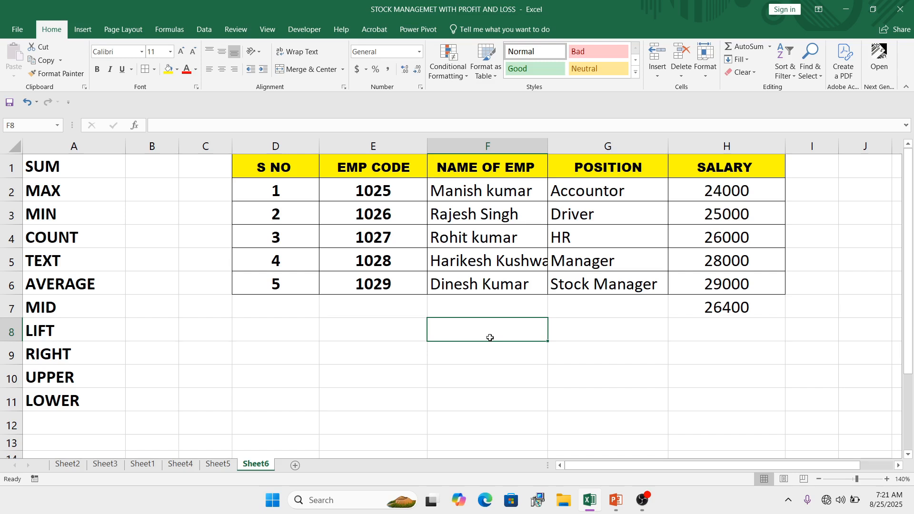
pyautogui.write('50')
pyautogui.press('Return')
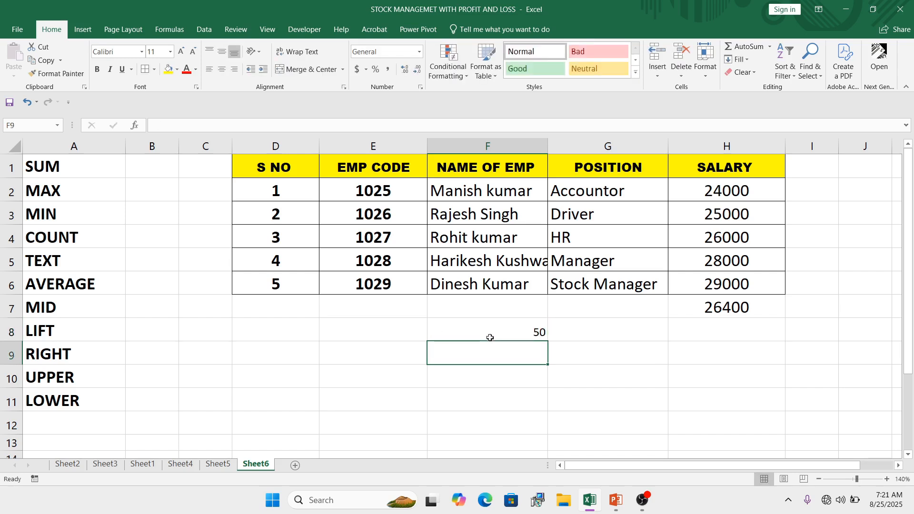
pyautogui.write('45')
pyautogui.press('BackSpace')
pyautogui.press('BackSpace')
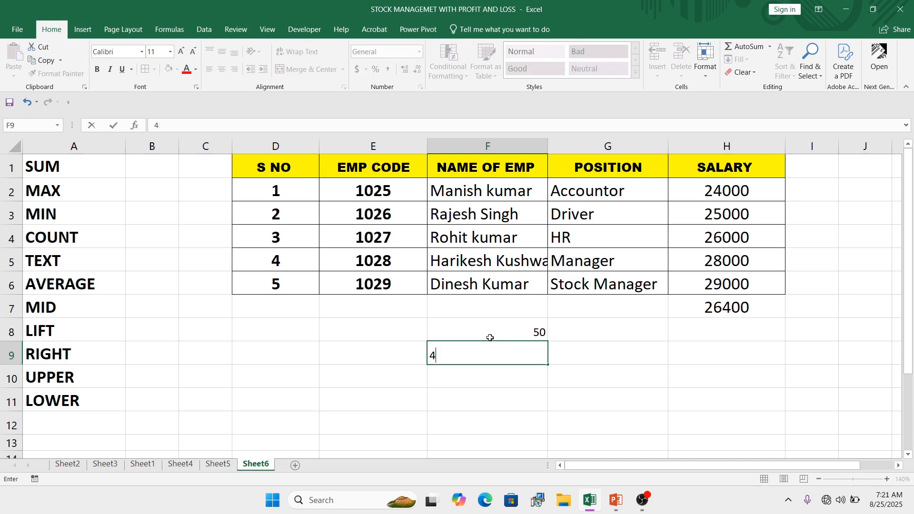
pyautogui.write('40')
pyautogui.press('Return')
pyautogui.write('20')
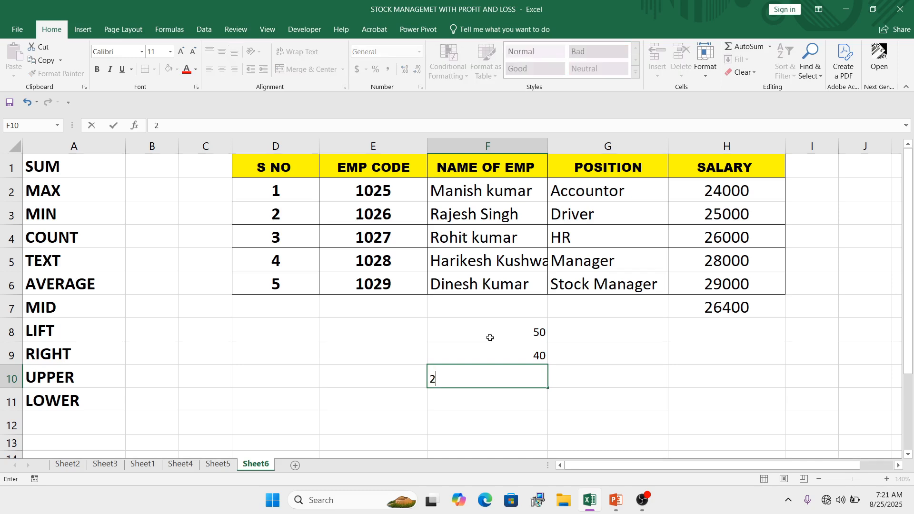
pyautogui.press('Return')
pyautogui.write('30')
pyautogui.press('Return')
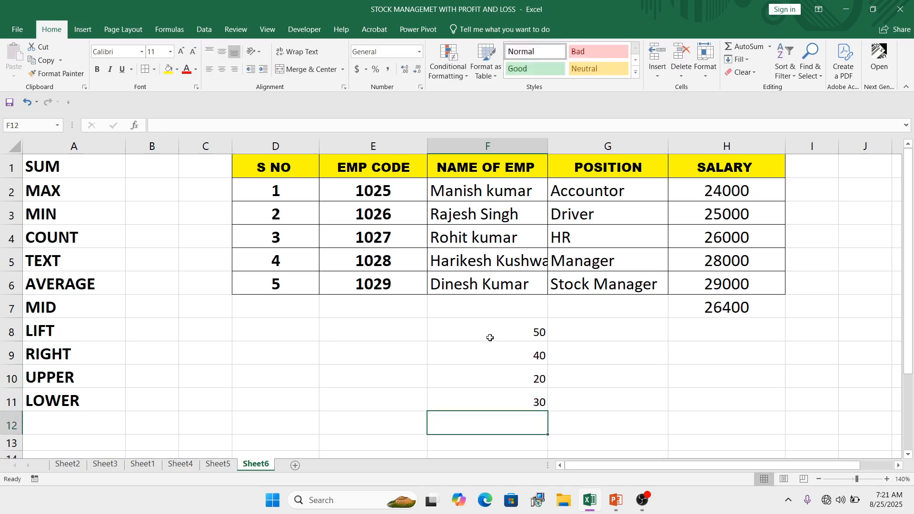
pyautogui.moveTo(490, 337); pyautogui.dragTo(498, 393)
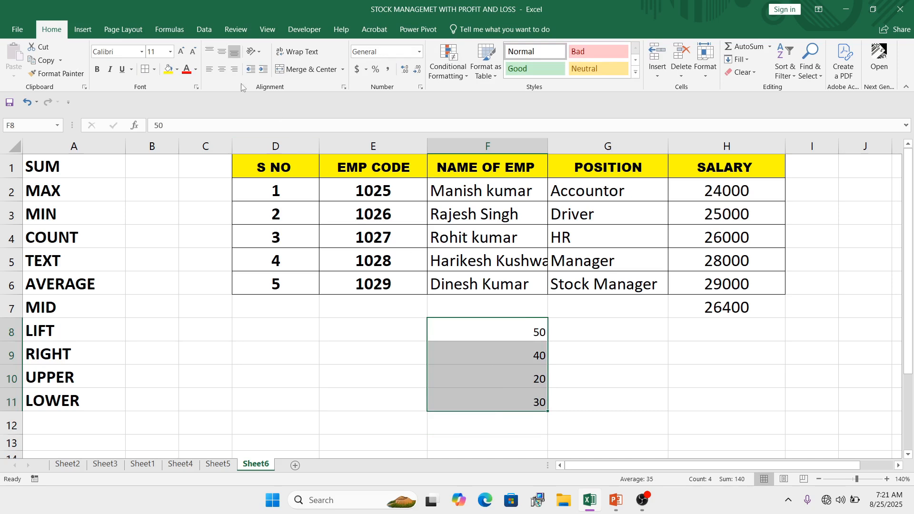
pyautogui.click(221, 70)
# Step: Average the sample values in F12 with the formula =AVERAGE(F8:F11) and centre the result
pyautogui.click(486, 422)
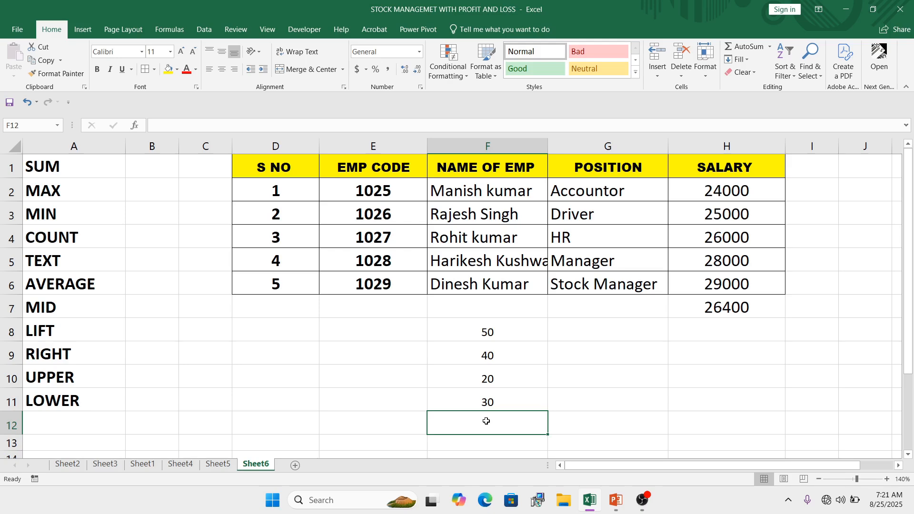
pyautogui.write('=A')
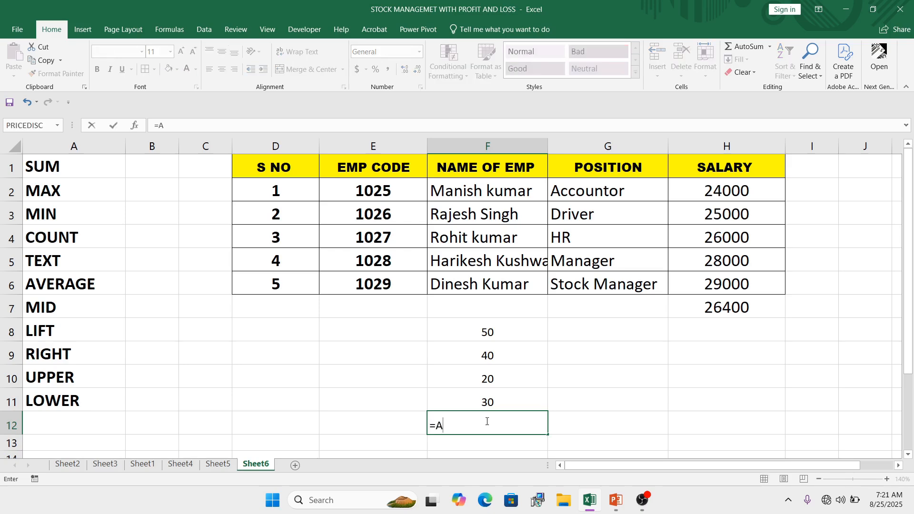
pyautogui.write('VERAGE(')
pyautogui.moveTo(487, 333); pyautogui.dragTo(488, 403)
pyautogui.press('Return')
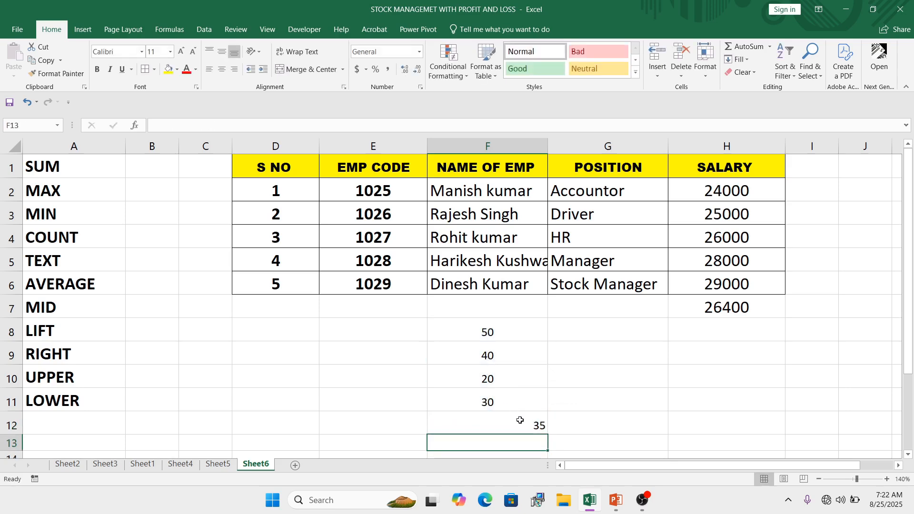
pyautogui.click(520, 424)
pyautogui.click(221, 69)
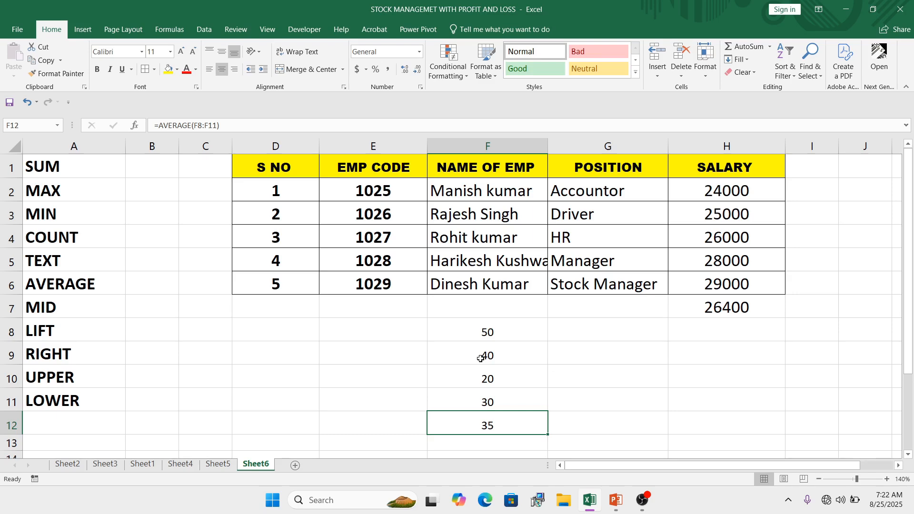
# Step: Clear the sample values and their average in F8:F12 and the salary average in H7
pyautogui.moveTo(476, 333); pyautogui.dragTo(486, 419)
pyautogui.press('Delete')
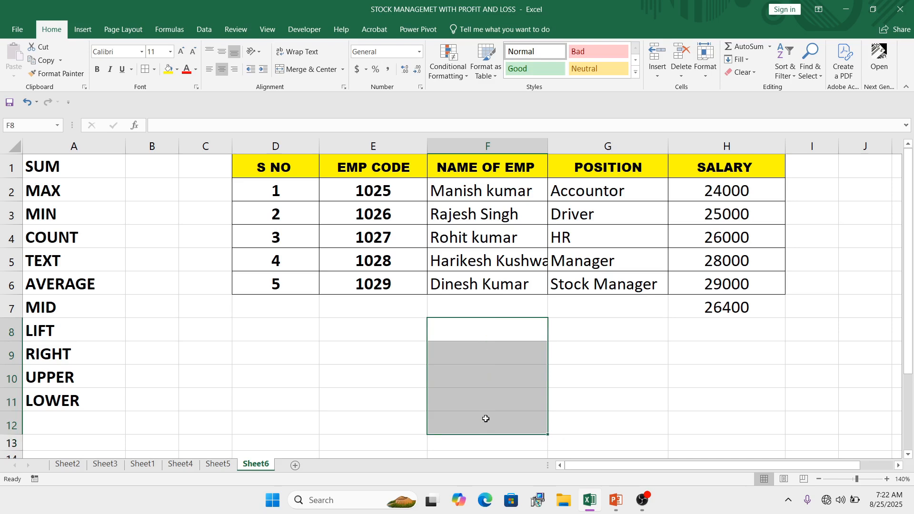
pyautogui.click(675, 372)
pyautogui.click(708, 314)
pyautogui.press('Delete')
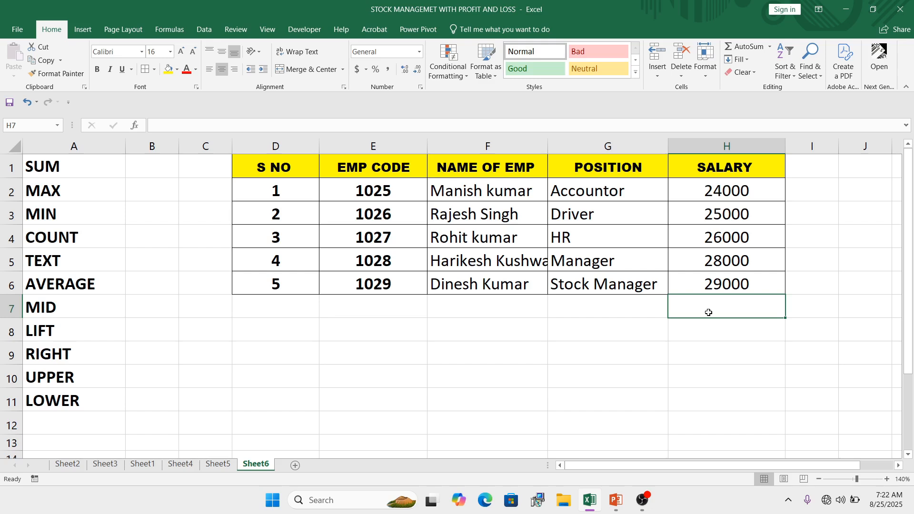
pyautogui.click(417, 352)
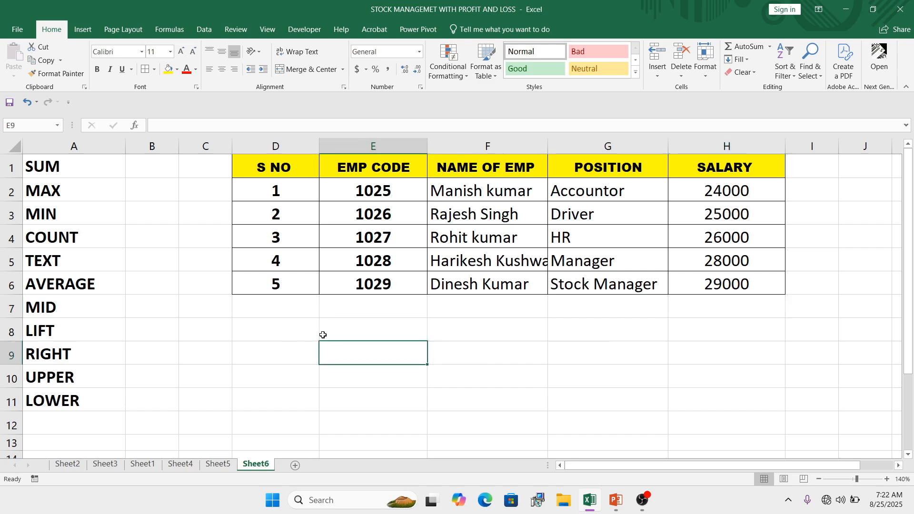
# Step: Enter the date 01/01/2025 in F8
pyautogui.click(447, 332)
pyautogui.write('01')
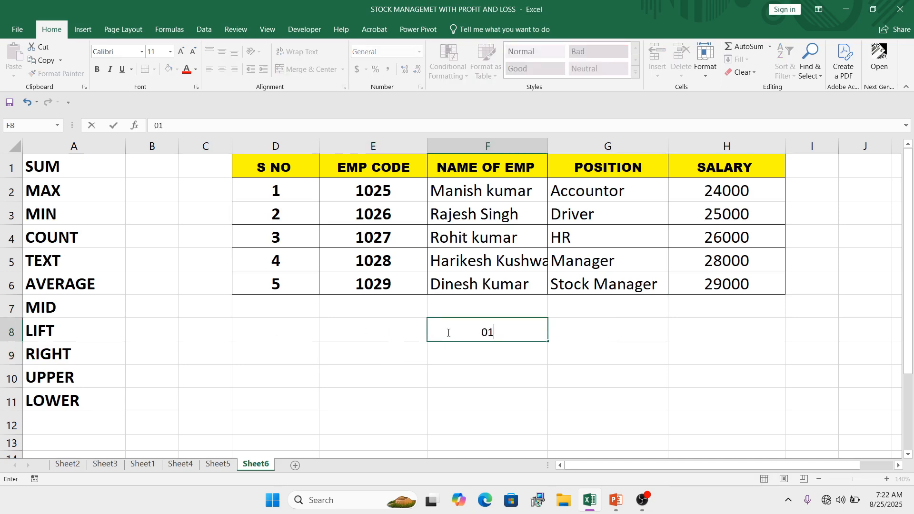
pyautogui.write('/01/2025')
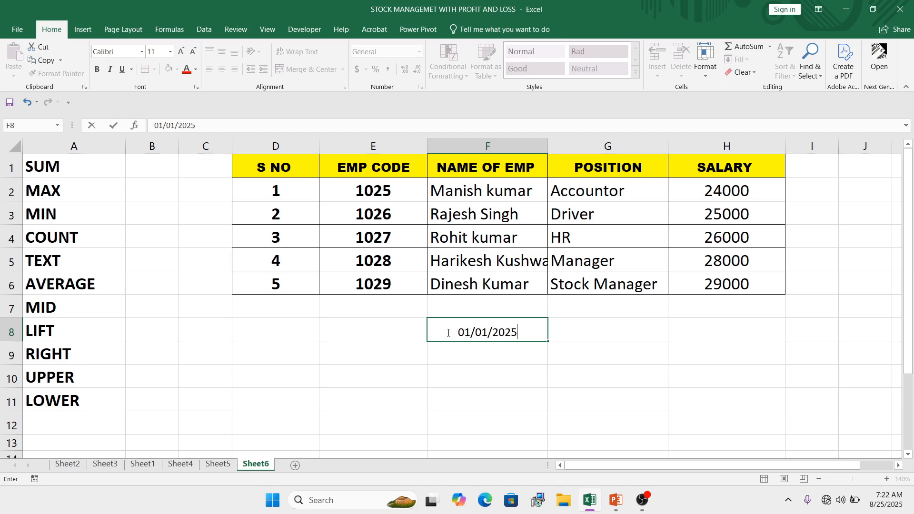
pyautogui.press('Tab')
pyautogui.click(461, 330)
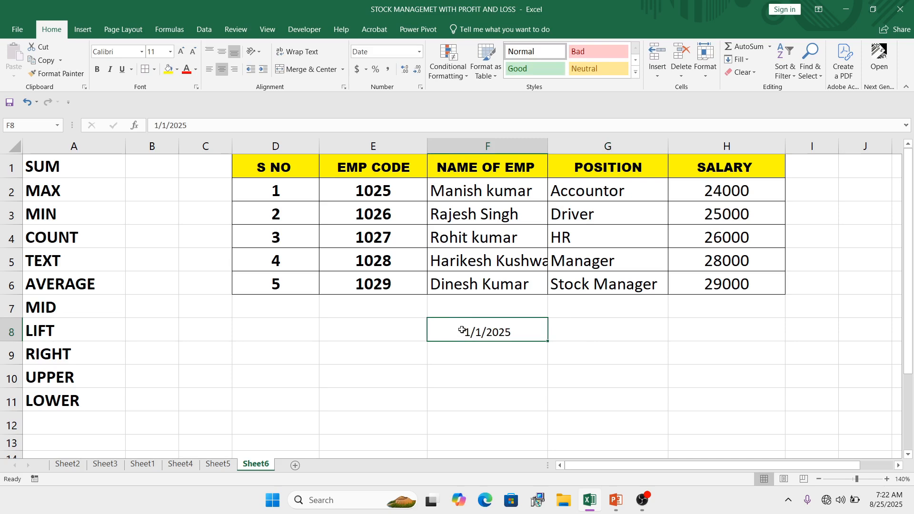
# Step: Replace the date in F8 with 8/25/2025
pyautogui.doubleClick(508, 332)
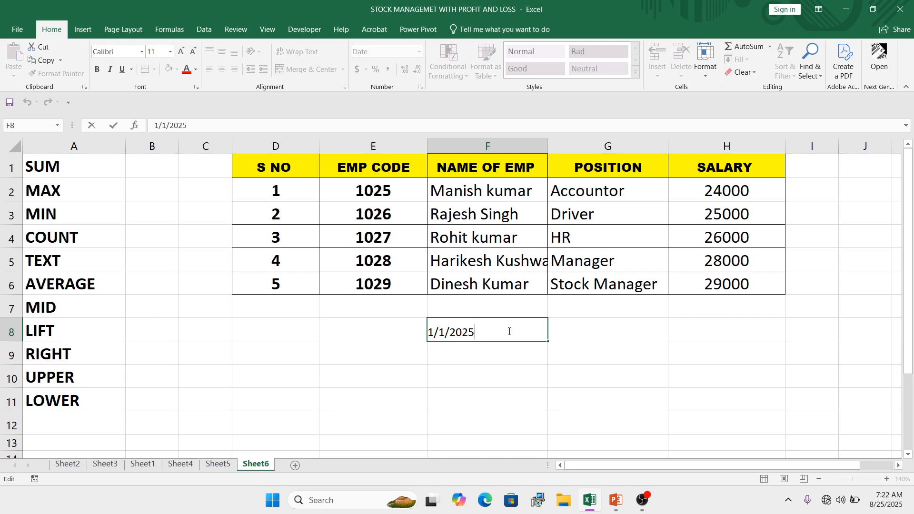
pyautogui.press('BackSpace')
pyautogui.press('BackSpace')
pyautogui.press('BackSpace')
pyautogui.press('BackSpace')
pyautogui.press('BackSpace')
pyautogui.press('BackSpace')
pyautogui.press('BackSpace')
pyautogui.press('BackSpace')
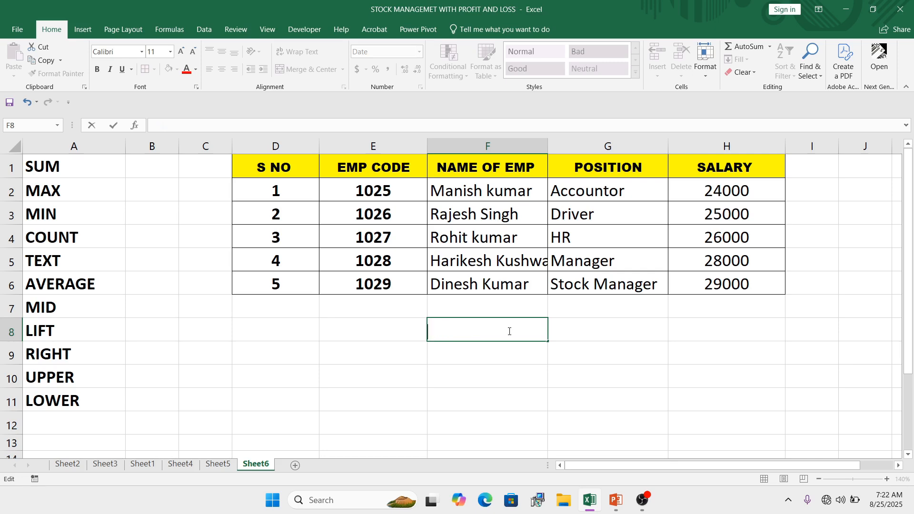
pyautogui.write('8/25/2025')
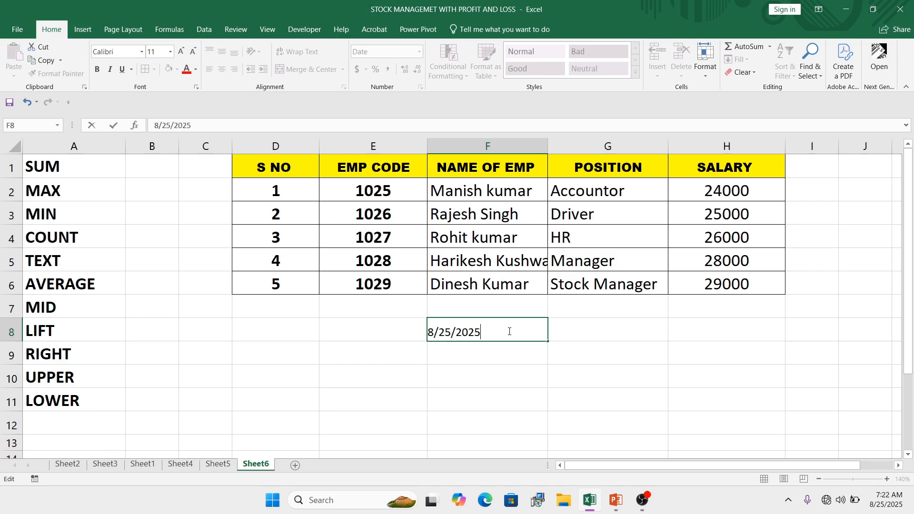
# Step: Convert the date in F8 to its weekday name in G8 with the formula =TEXT(F8,"DDDD")
pyautogui.click(600, 340)
pyautogui.write('=')
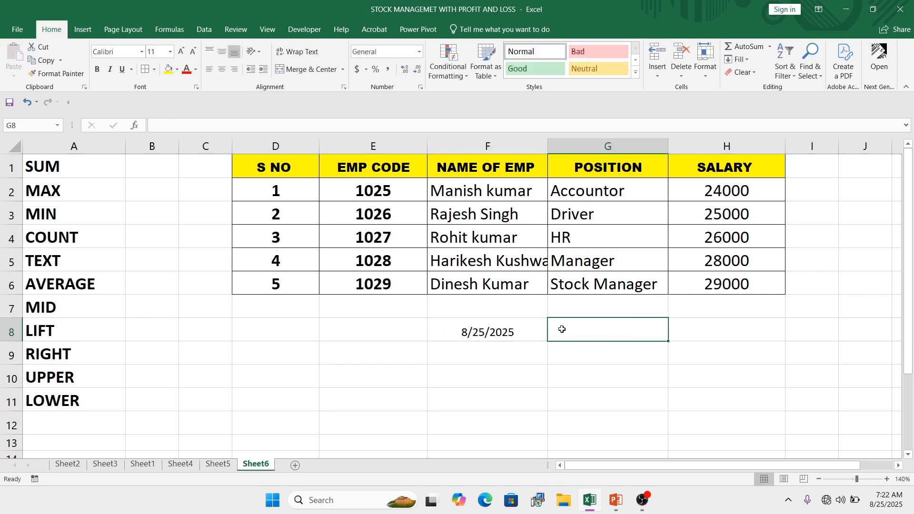
pyautogui.write('TEX')
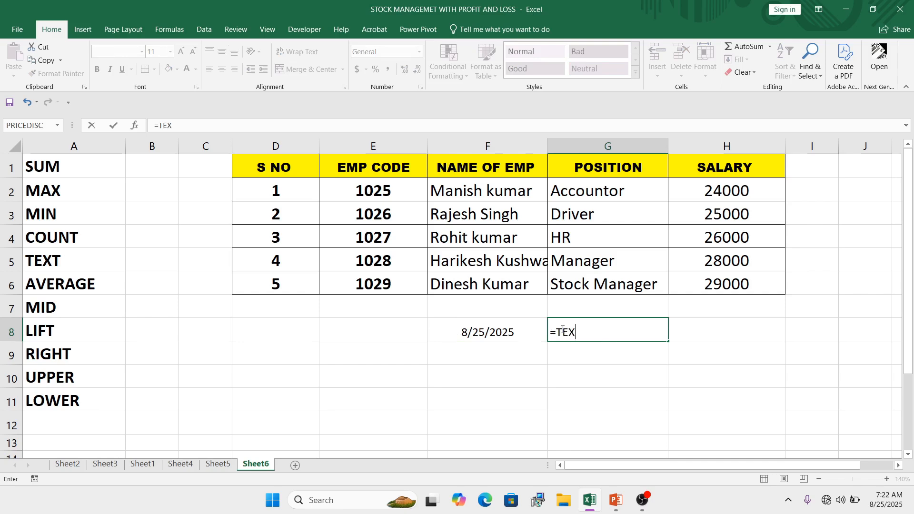
pyautogui.write('T(')
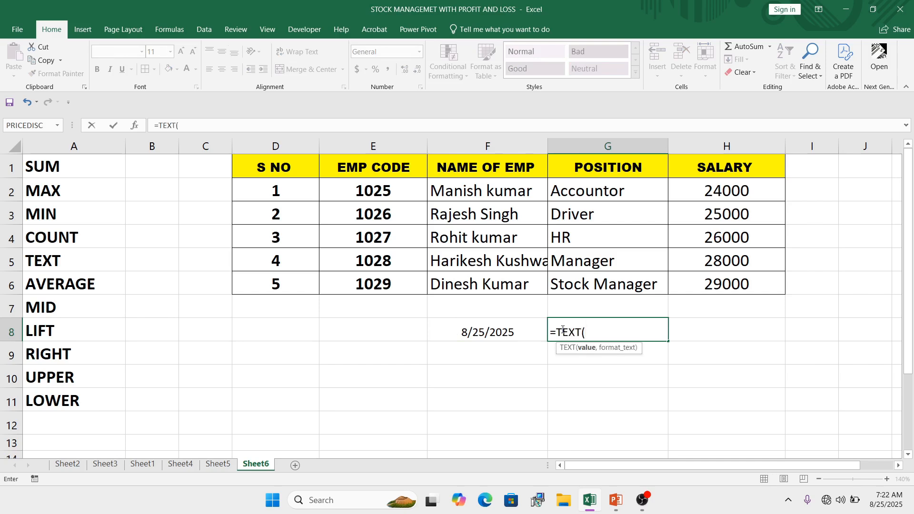
pyautogui.click(481, 322)
pyautogui.write(',')
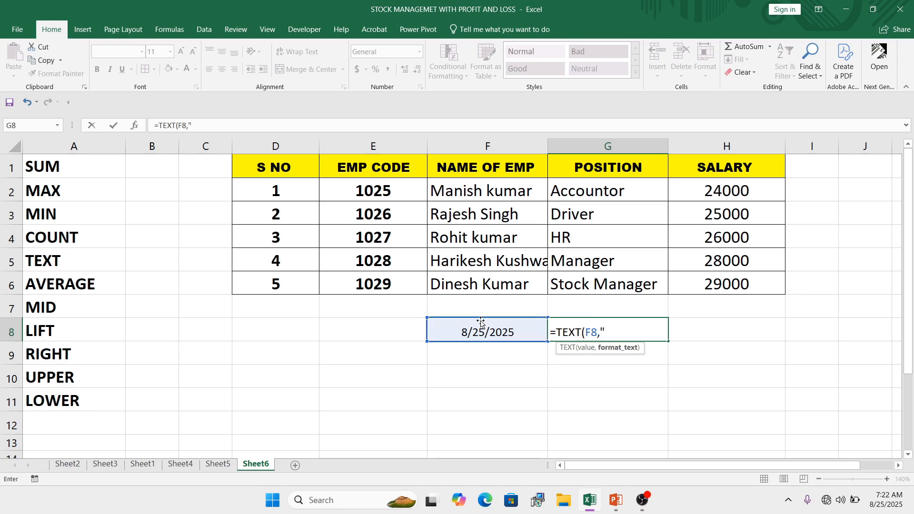
pyautogui.write('"DDDD")')
pyautogui.press('Return')
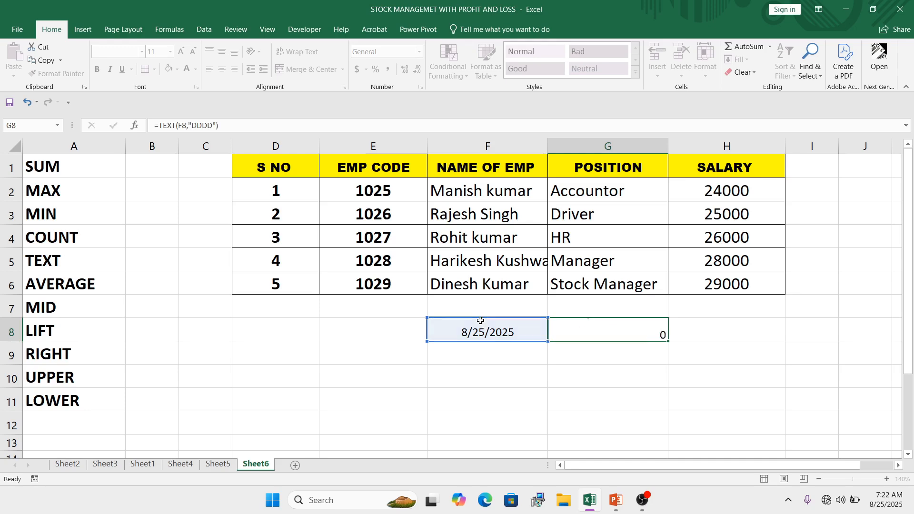
pyautogui.click(612, 330)
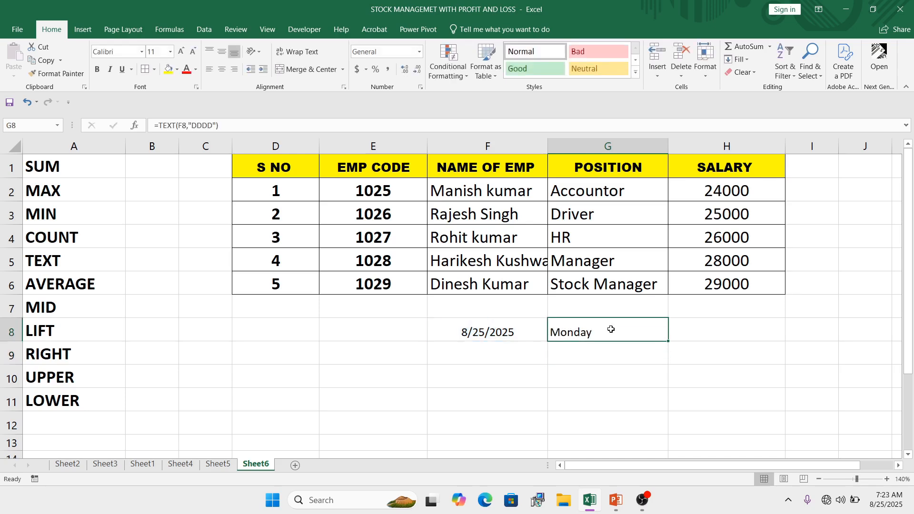
pyautogui.click(472, 333)
pyautogui.click(562, 329)
pyautogui.click(67, 264)
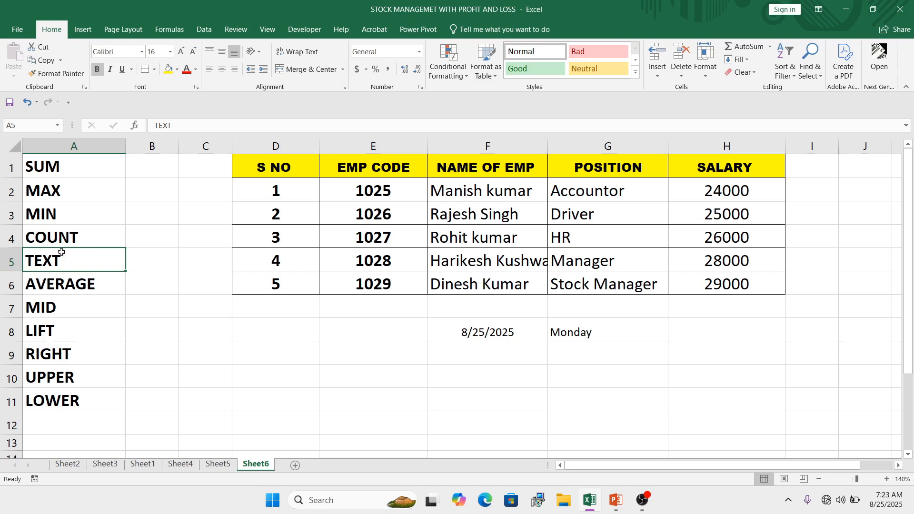
pyautogui.click(494, 337)
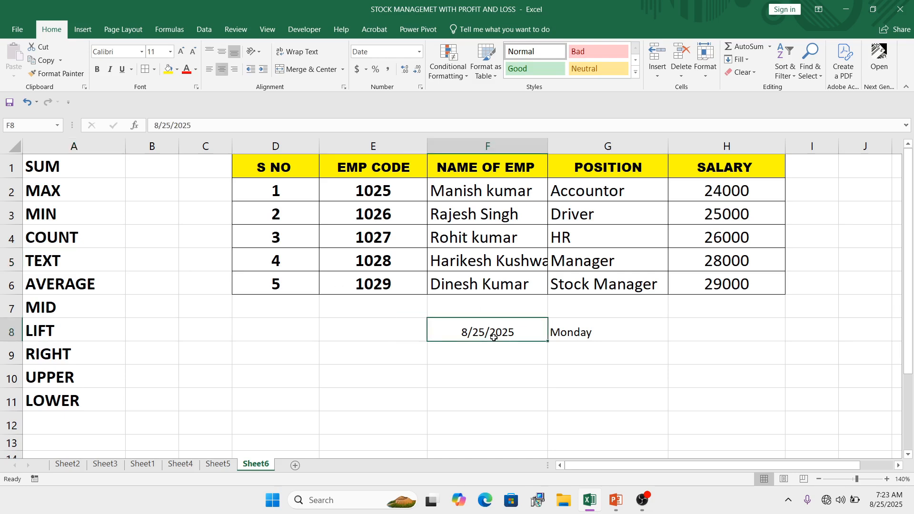
pyautogui.click(531, 374)
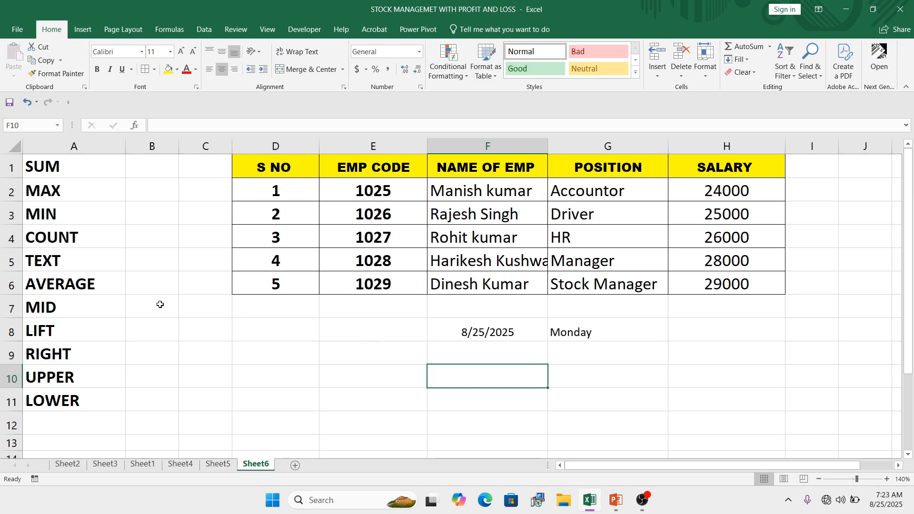
pyautogui.click(61, 306)
# Step: Clear the weekday formula in G8 and the date in F8
pyautogui.click(578, 336)
pyautogui.press('Delete')
pyautogui.click(486, 335)
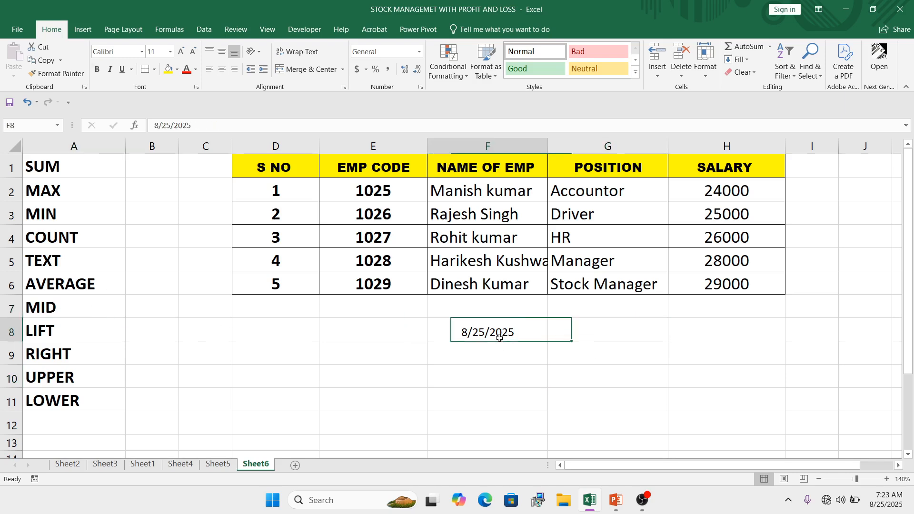
pyautogui.press('Delete')
pyautogui.click(498, 381)
pyautogui.click(488, 333)
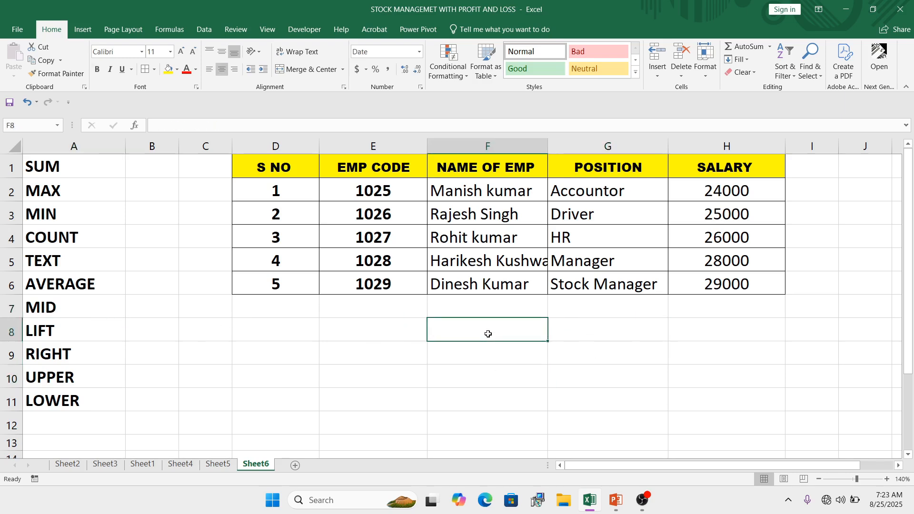
# Step: Enter a sample first name in F8
pyautogui.write('Rakesh')
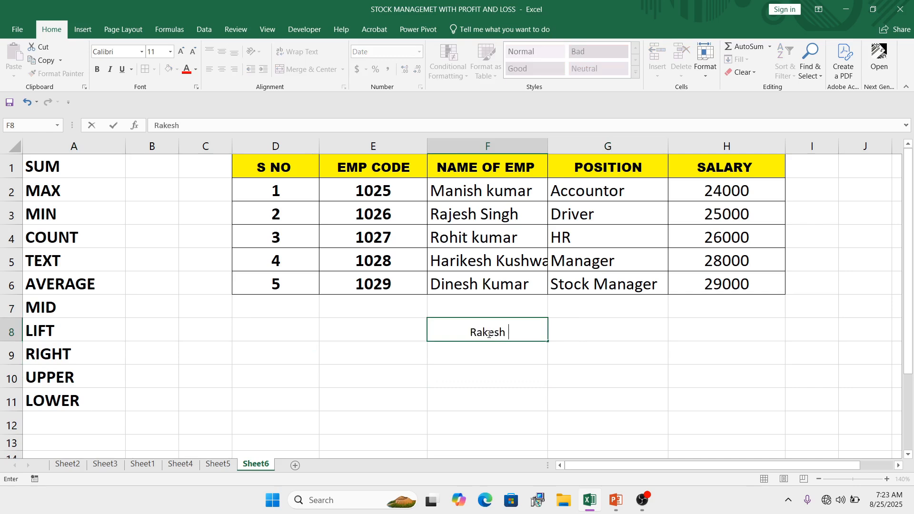
pyautogui.click(492, 347)
pyautogui.click(493, 332)
# Step: Extract the first two characters of the name in F8 into G8 with the formula =MID(F8,1,2)
pyautogui.click(639, 330)
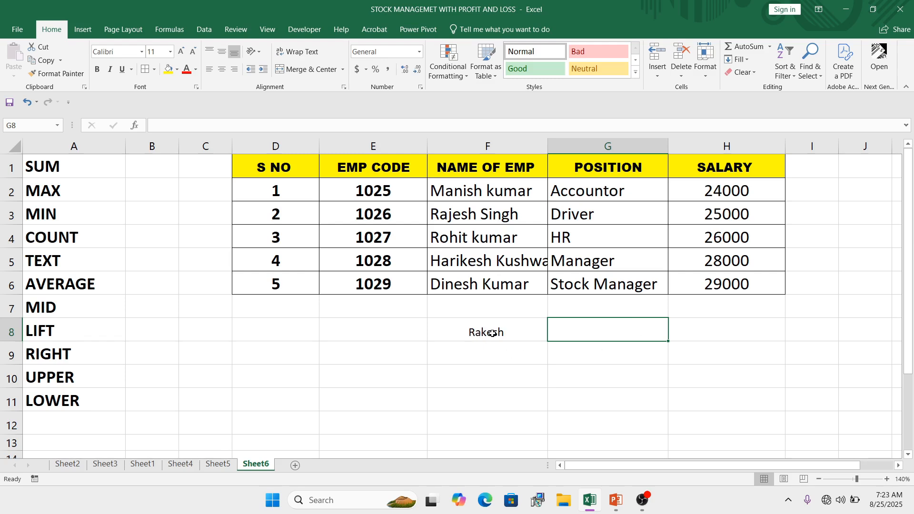
pyautogui.write('=')
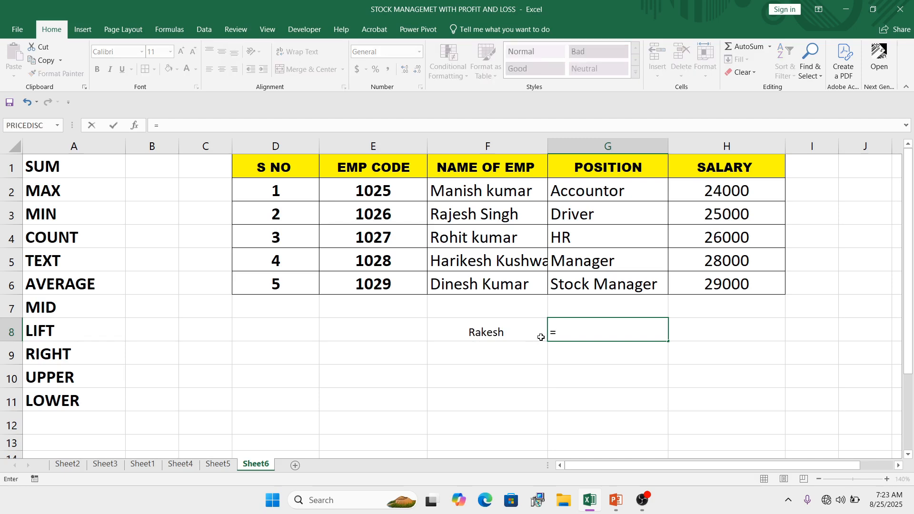
pyautogui.write('mid(')
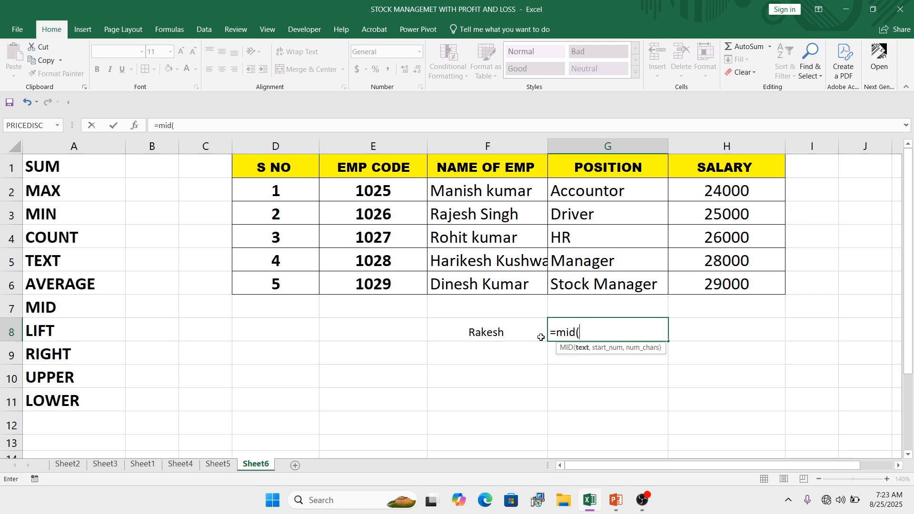
pyautogui.click(496, 333)
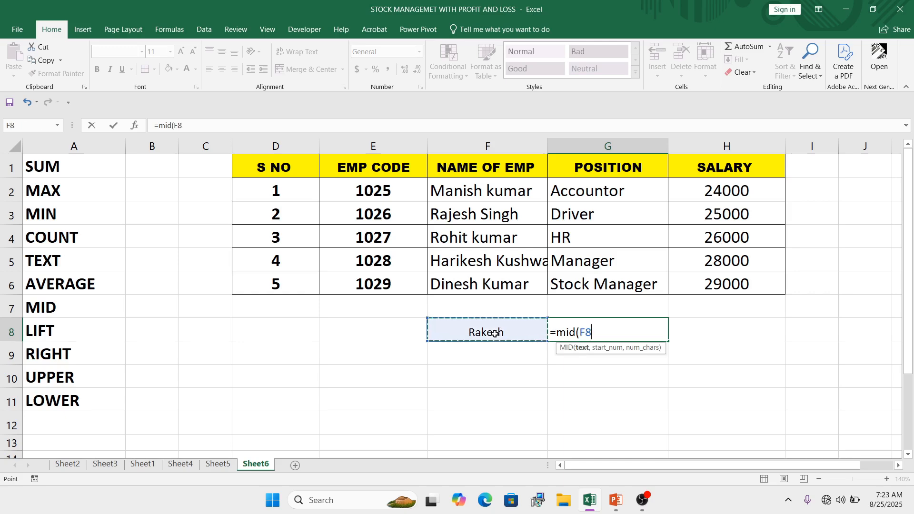
pyautogui.write(',')
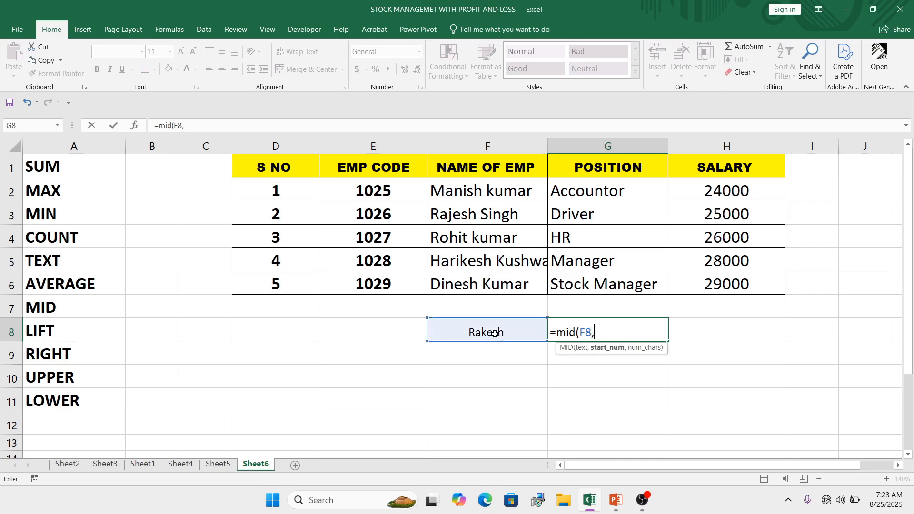
pyautogui.write('1,2)')
pyautogui.press('Return')
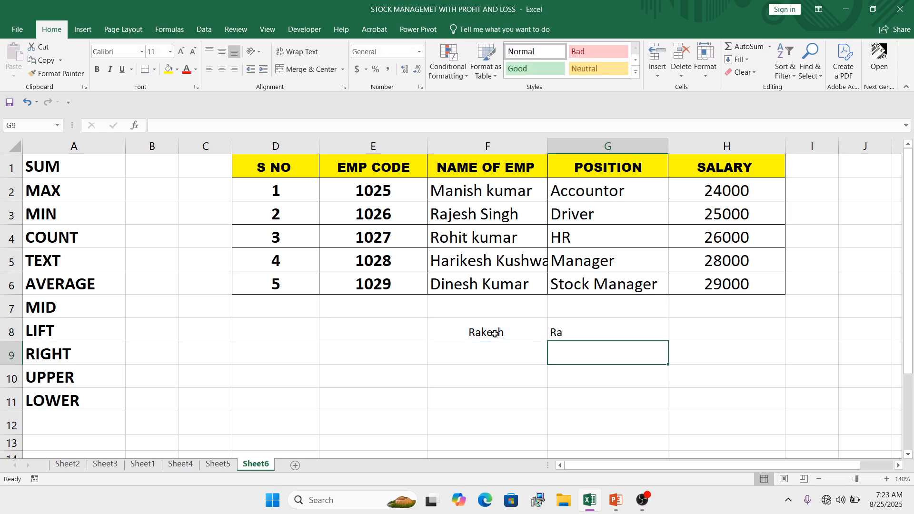
# Step: Clear the MID formula from G8
pyautogui.click(571, 328)
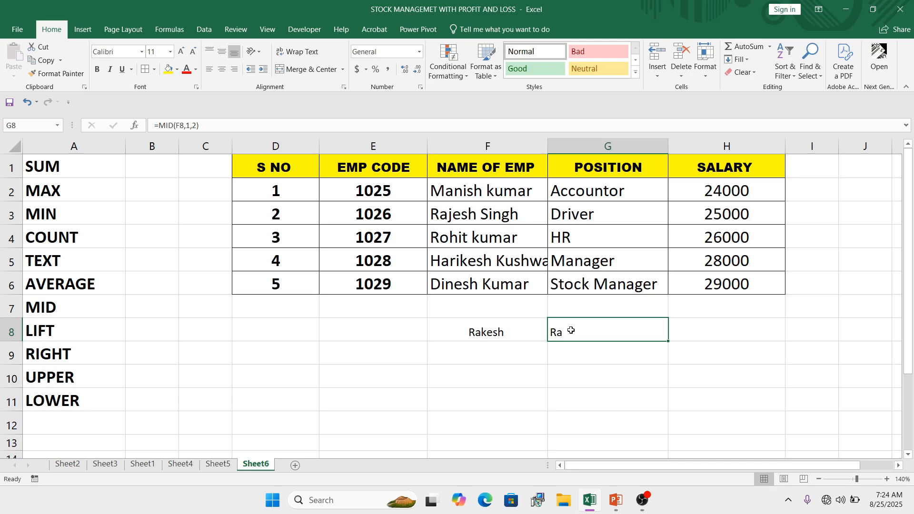
pyautogui.press('Delete')
pyautogui.click(561, 372)
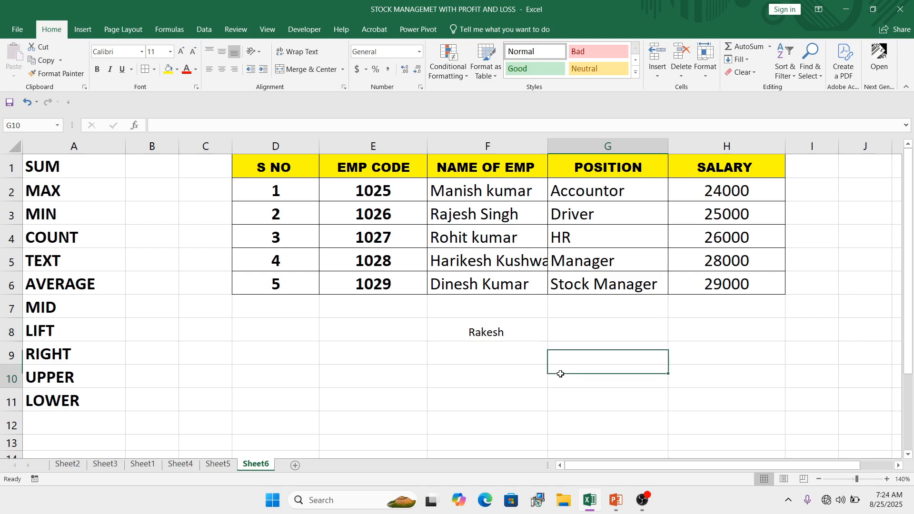
# Step: Extract the first three characters of the name in F8 into G8 with the formula =LEFT(F8,3)
pyautogui.click(572, 330)
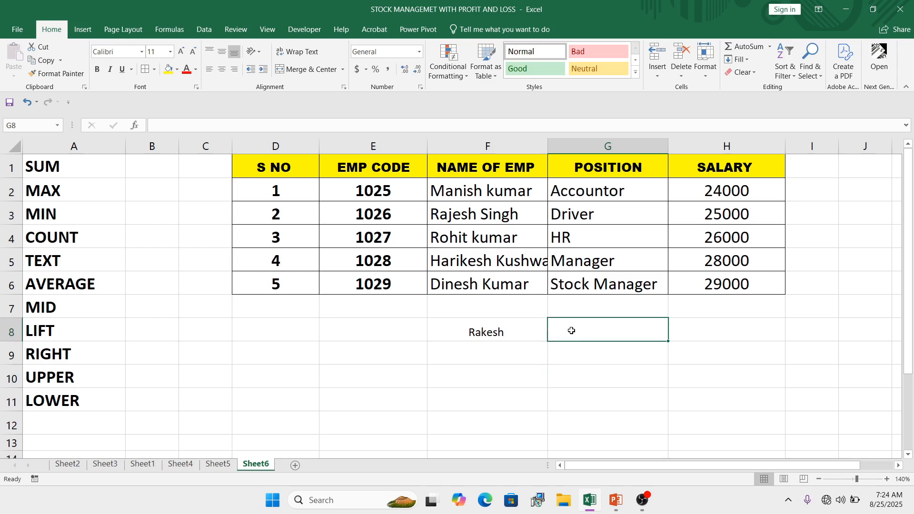
pyautogui.write('=l')
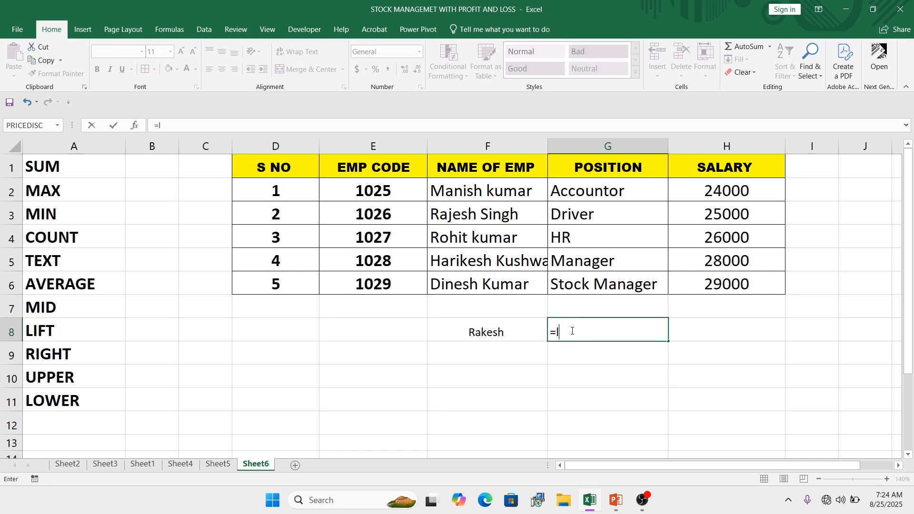
pyautogui.write('eft(')
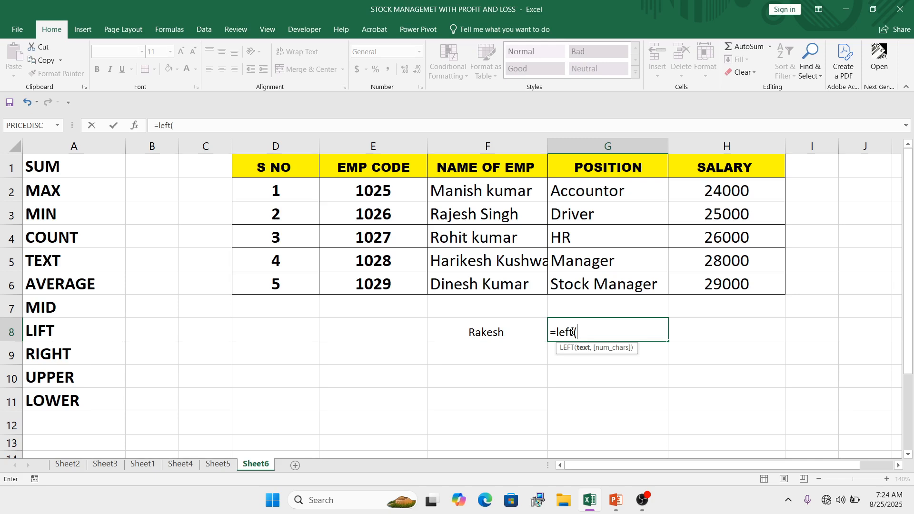
pyautogui.click(486, 332)
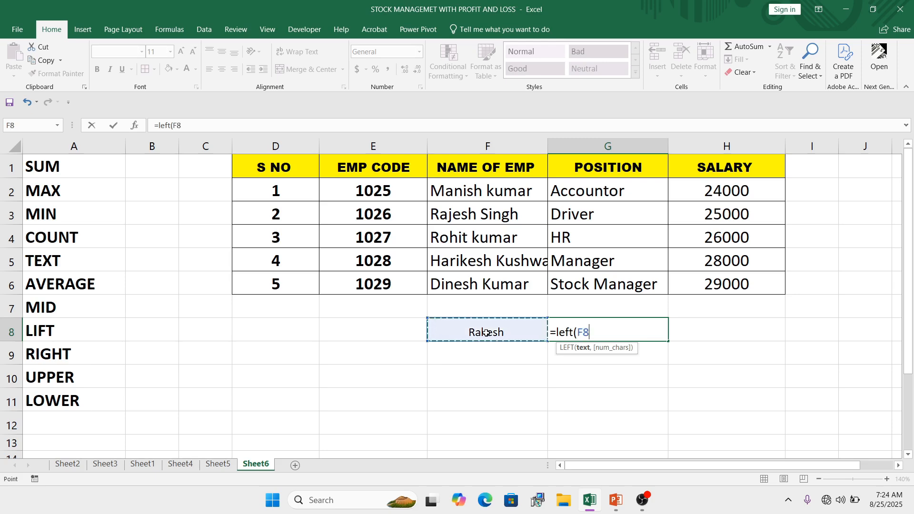
pyautogui.write(',')
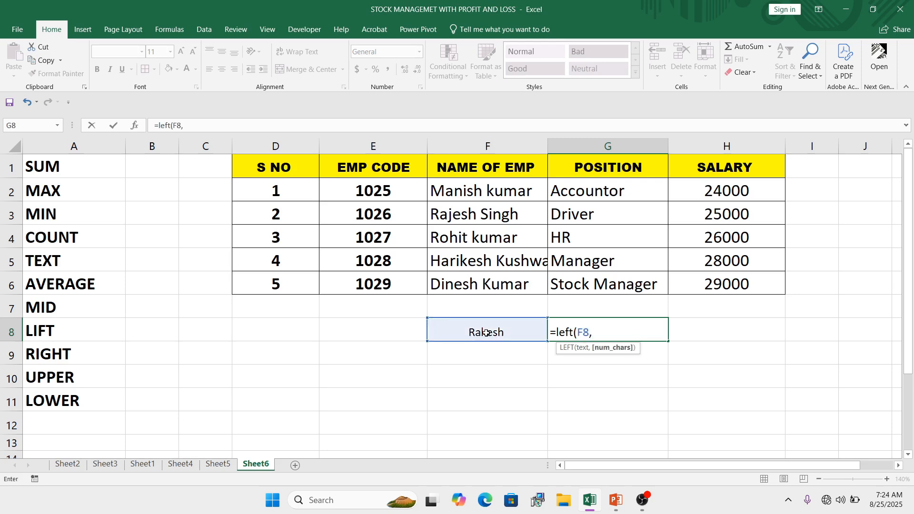
pyautogui.write('3)')
pyautogui.press('Return')
pyautogui.click(603, 328)
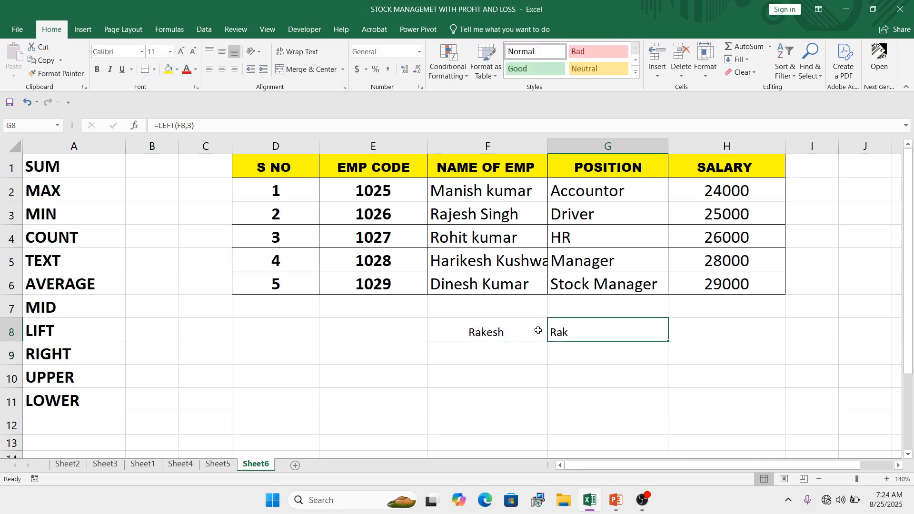
# Step: Correct the misspelled function label in A8 to LEFT, all in capitals
pyautogui.doubleClick(37, 332)
pyautogui.press('BackSpace')
pyautogui.write('e')
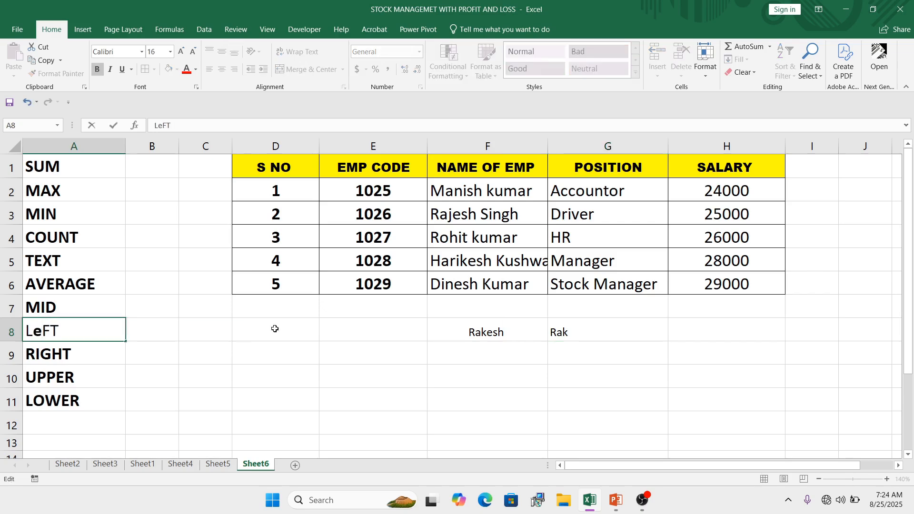
pyautogui.click(497, 358)
pyautogui.click(553, 328)
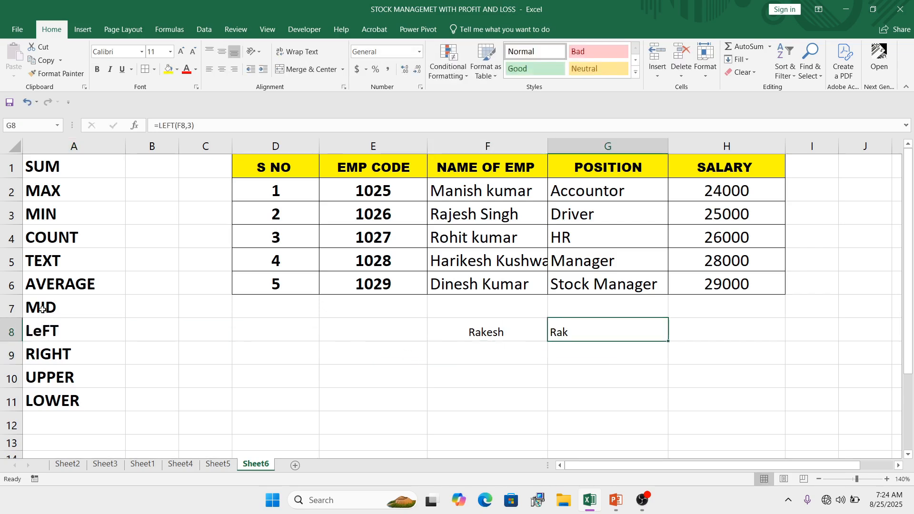
pyautogui.doubleClick(39, 331)
pyautogui.press('BackSpace')
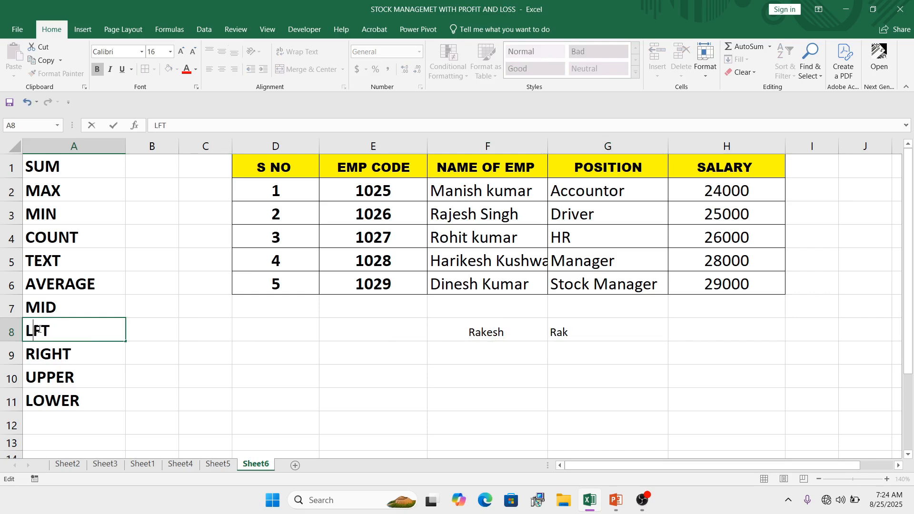
pyautogui.write('E')
pyautogui.click(451, 402)
# Step: Clear the LEFT formula from G8
pyautogui.click(605, 326)
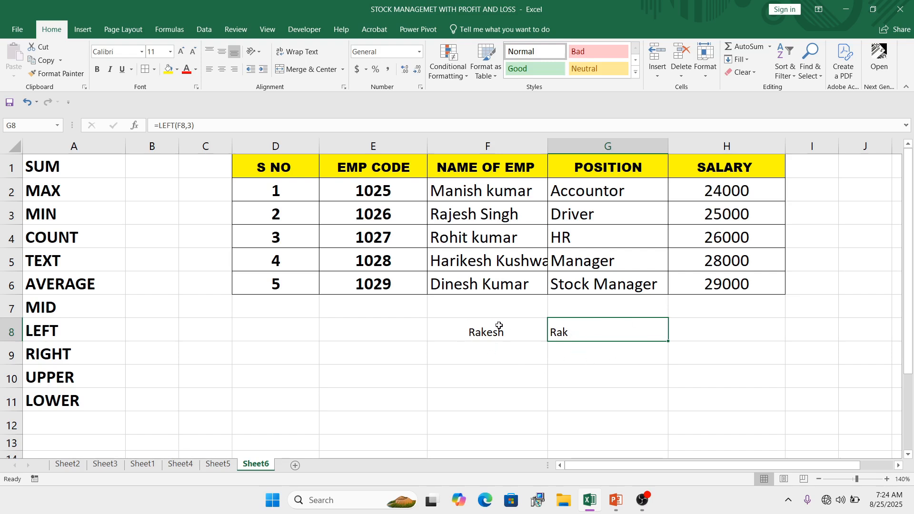
pyautogui.press('Delete')
pyautogui.click(481, 374)
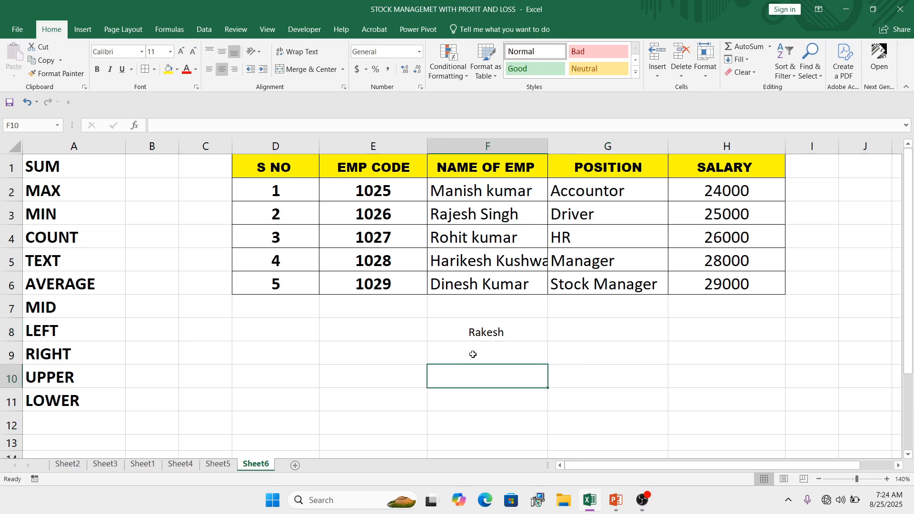
# Step: Extract the last four characters of the name in F8 into G8 with the formula =RIGHT(F8,4)
pyautogui.click(627, 332)
pyautogui.write('=')
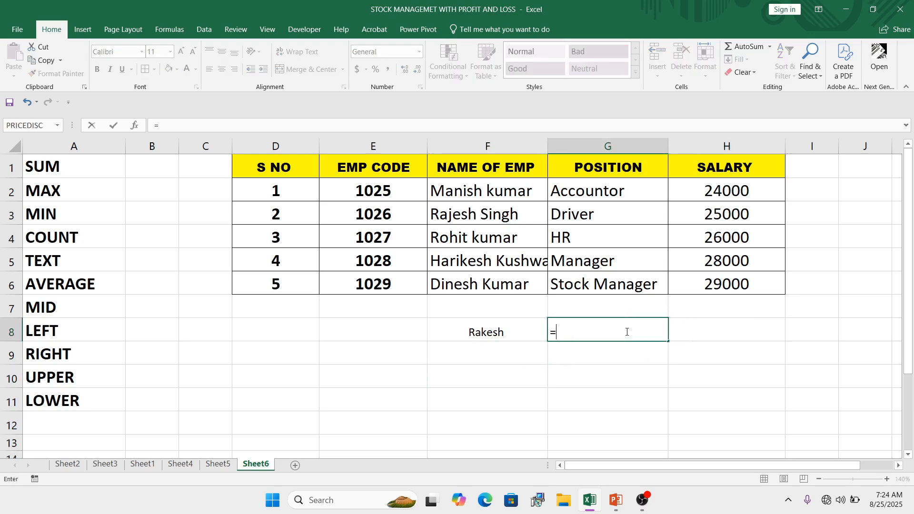
pyautogui.write('right(')
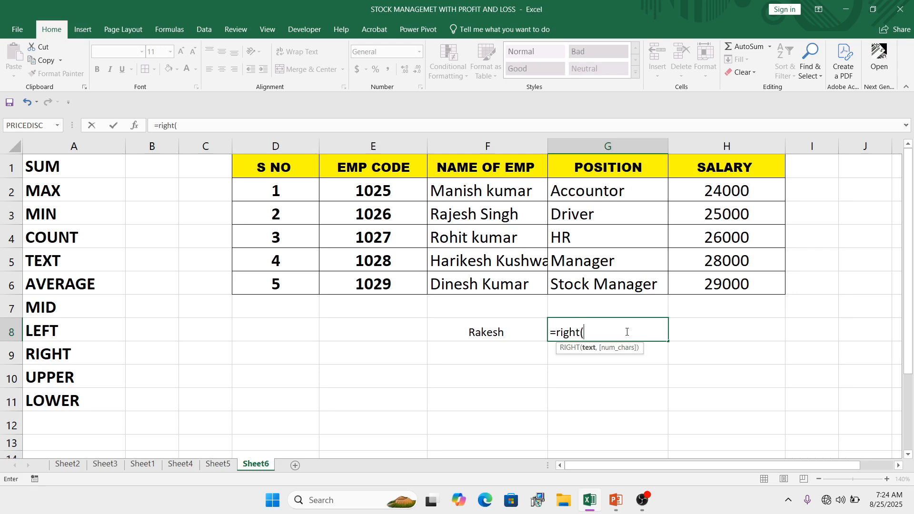
pyautogui.click(487, 333)
pyautogui.write(',')
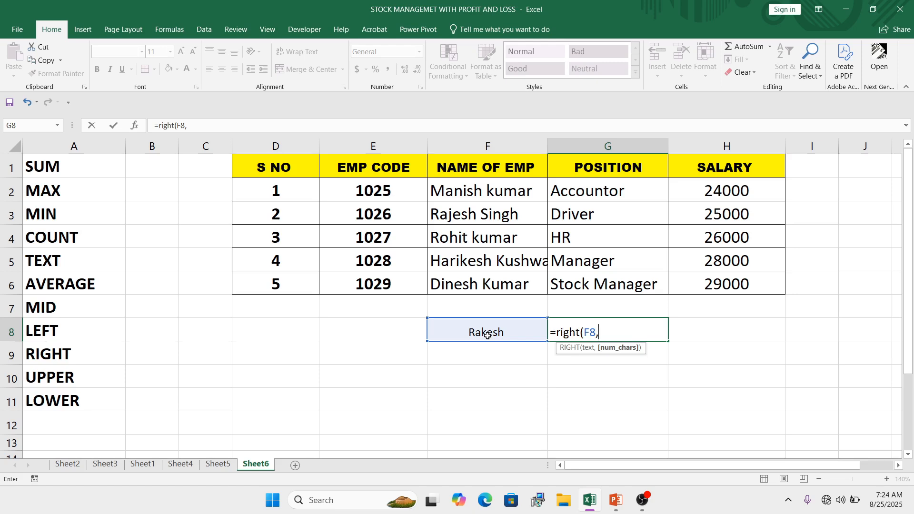
pyautogui.write('4')
pyautogui.press('Return')
pyautogui.click(562, 332)
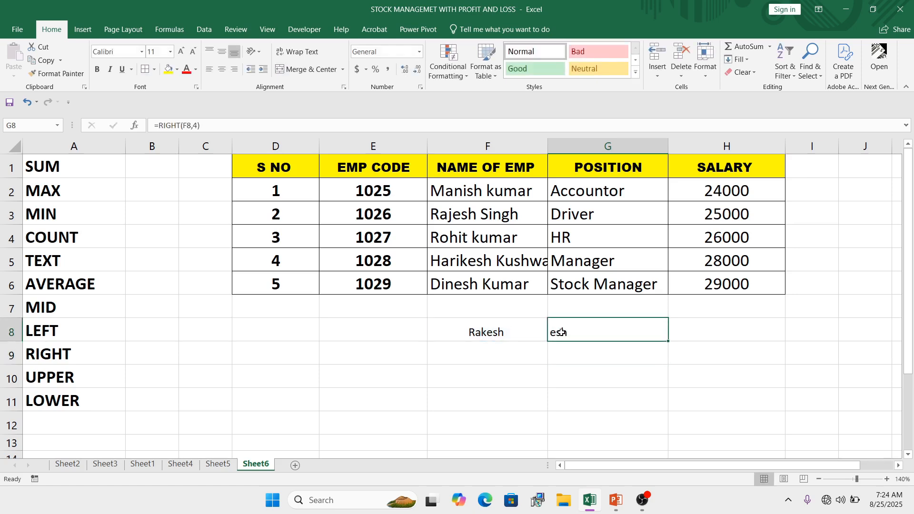
# Step: Remove the trailing space after the name in F8
pyautogui.doubleClick(503, 332)
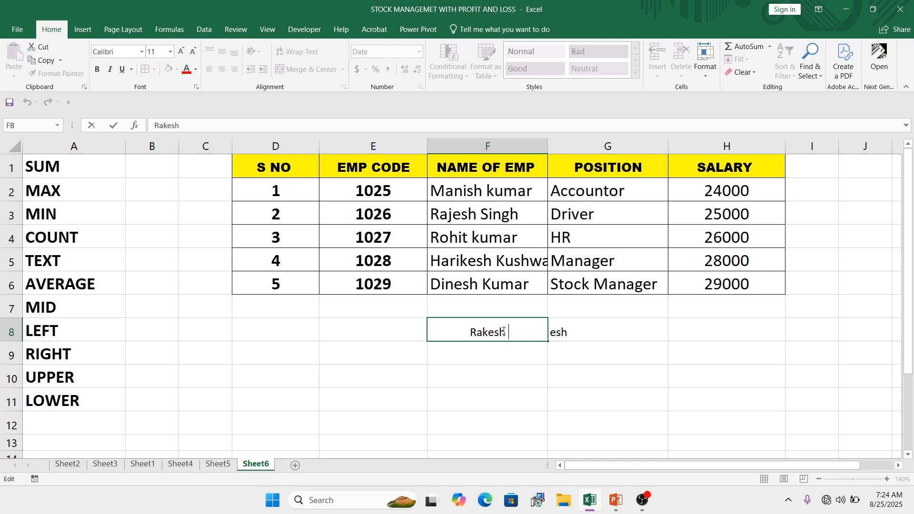
pyautogui.press('BackSpace')
pyautogui.click(590, 369)
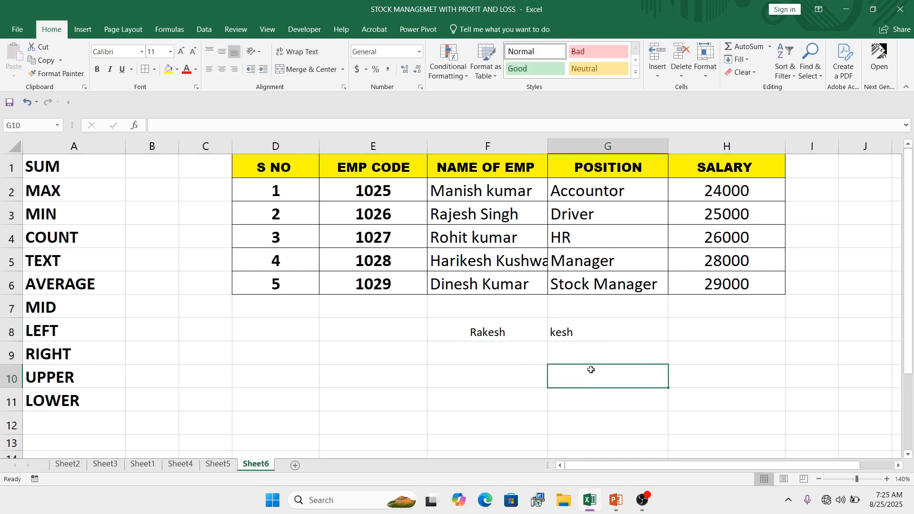
pyautogui.click(574, 335)
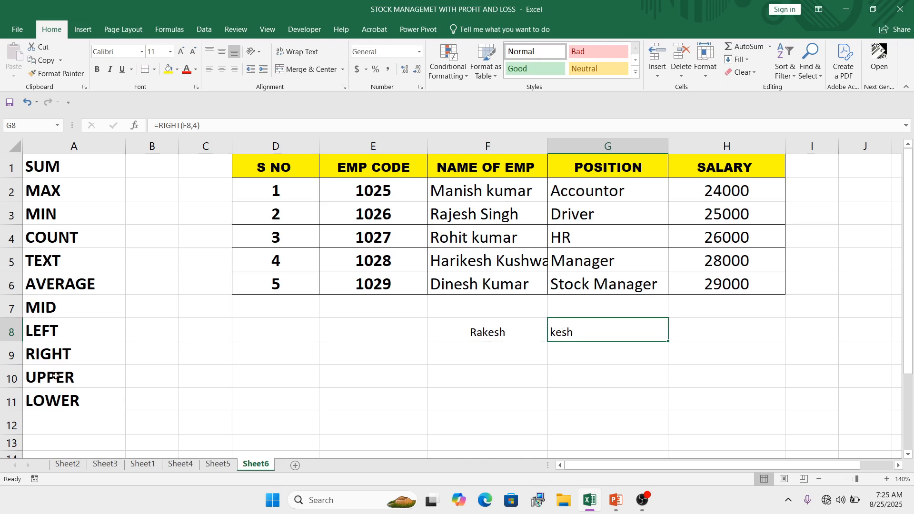
pyautogui.click(492, 332)
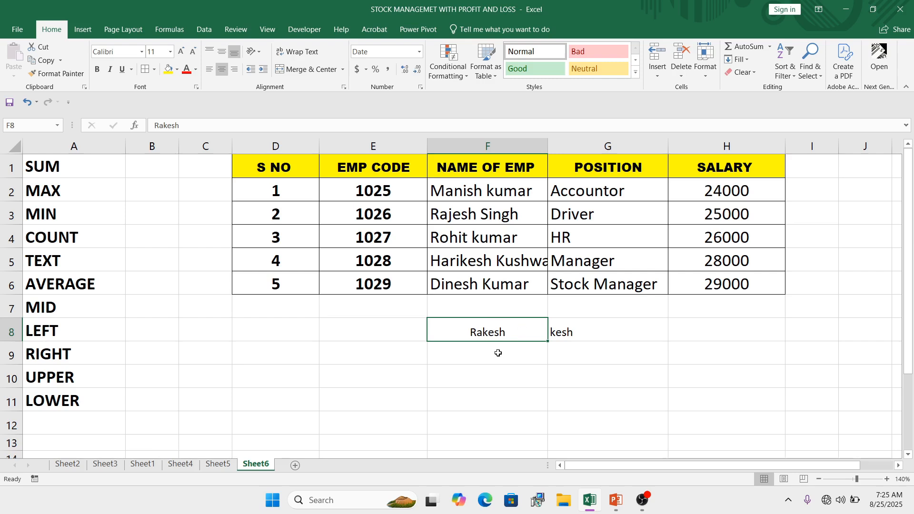
# Step: Replace the RIGHT formula in G8 with =UPPER(F8) and center the cell's content
pyautogui.click(581, 336)
pyautogui.press('Delete')
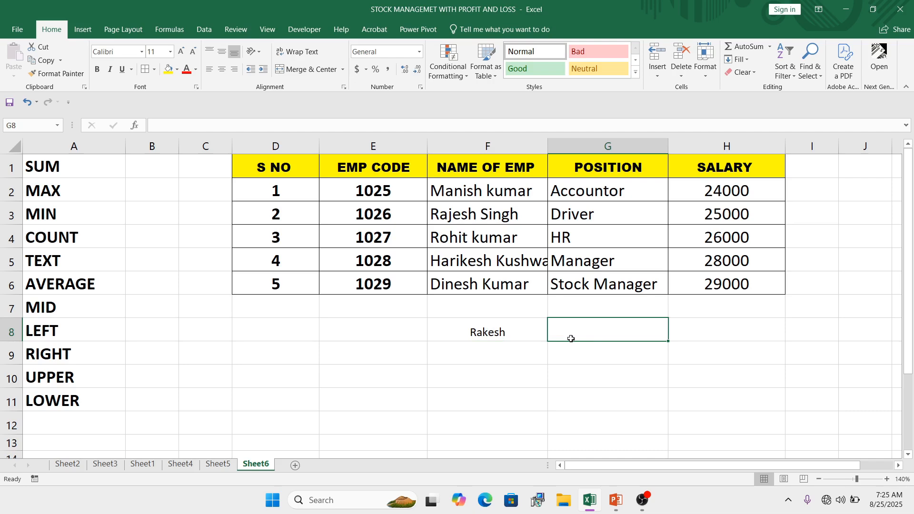
pyautogui.write('=')
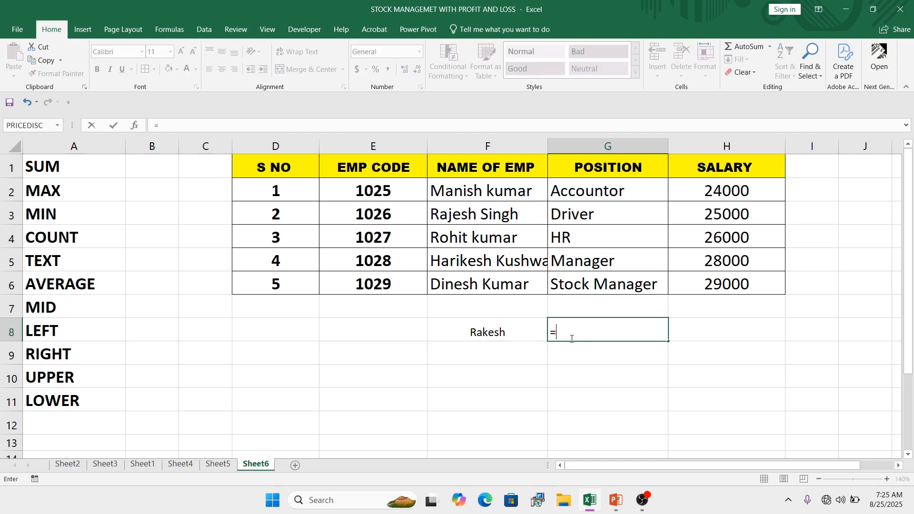
pyautogui.write('upper(')
pyautogui.click(500, 333)
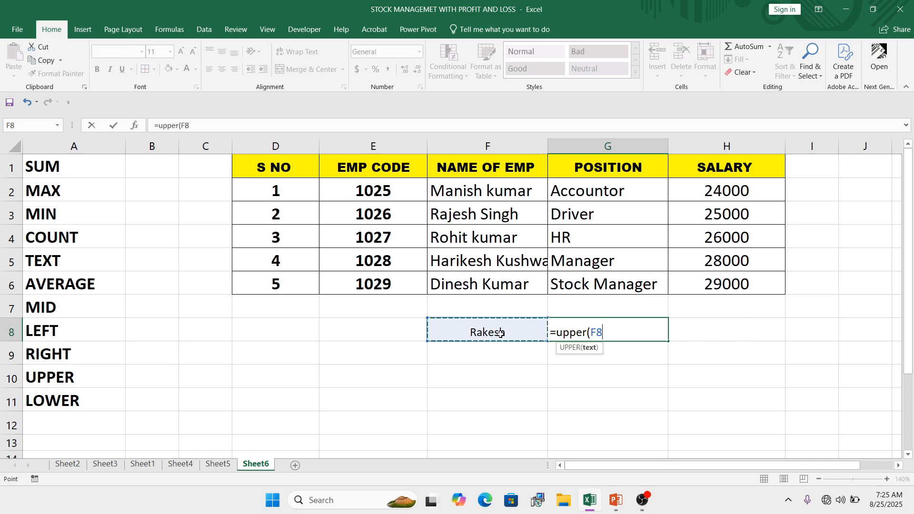
pyautogui.write(')')
pyautogui.press('Return')
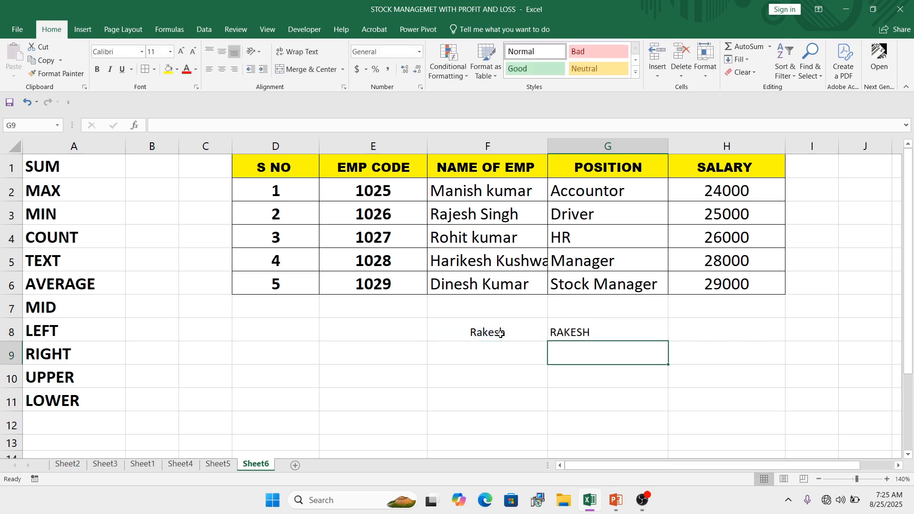
pyautogui.click(577, 333)
pyautogui.click(223, 69)
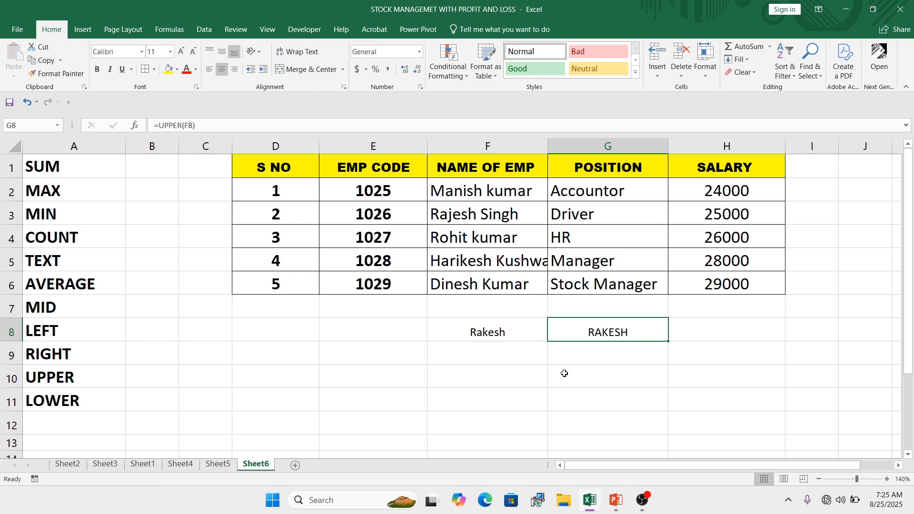
# Step: Convert the uppercase name in G8 to lowercase in H8 with the formula =LOWER(G8) and center the cell's content
pyautogui.click(749, 336)
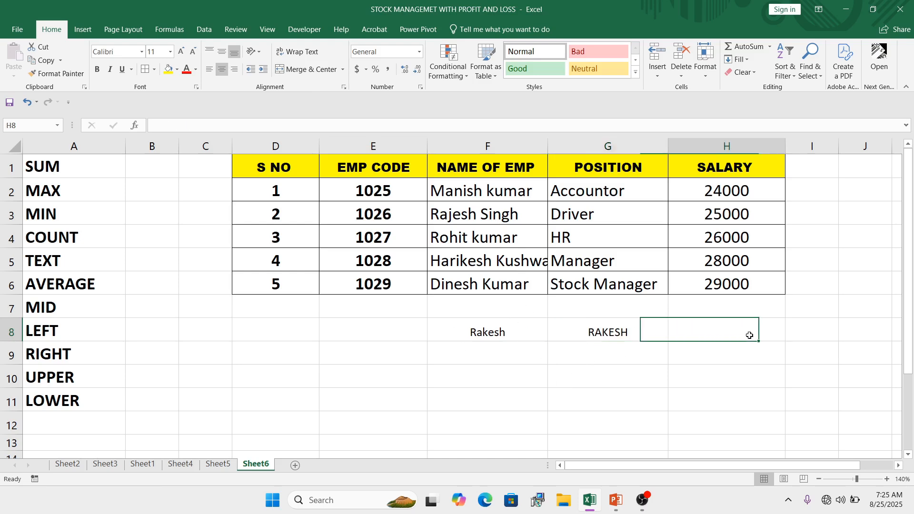
pyautogui.click(604, 340)
pyautogui.click(713, 328)
pyautogui.write('=')
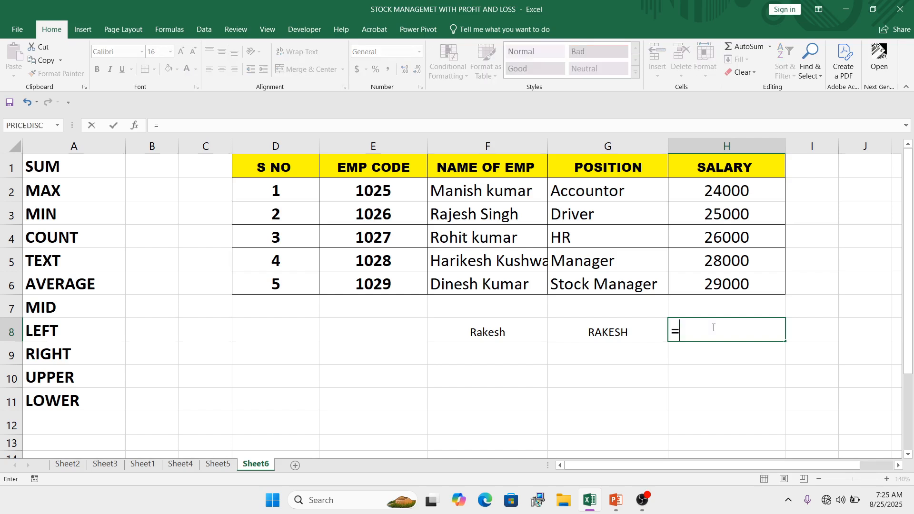
pyautogui.write('lower(')
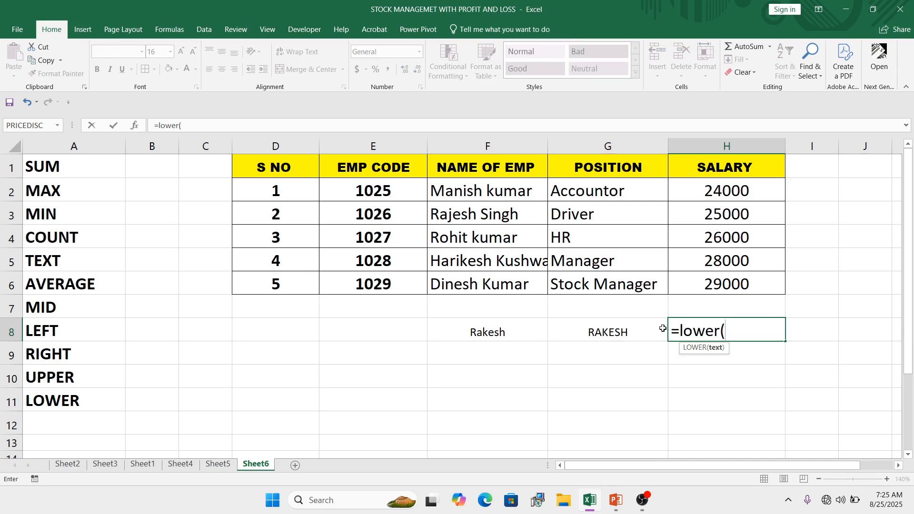
pyautogui.click(628, 333)
pyautogui.write(')')
pyautogui.press('Return')
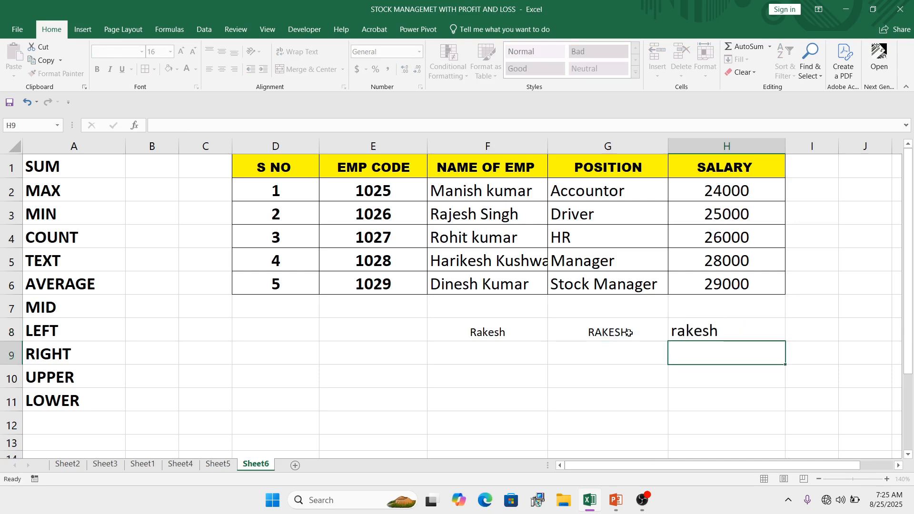
pyautogui.click(704, 331)
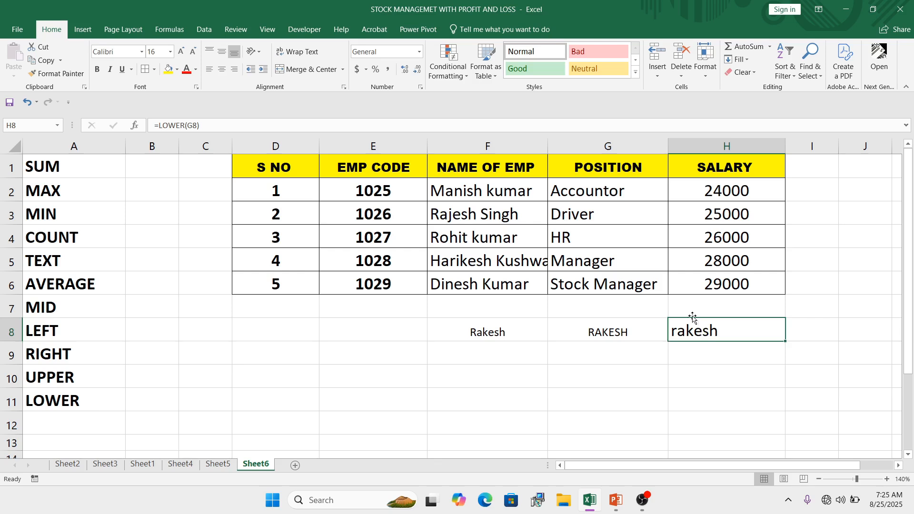
pyautogui.click(222, 70)
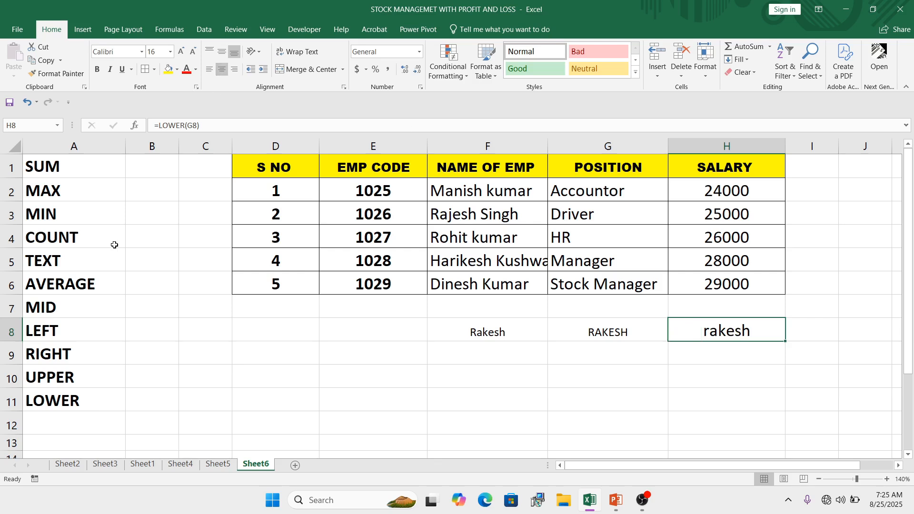
# Step: Select the list of function names in A1:A11 to review the functions covered
pyautogui.moveTo(93, 168); pyautogui.dragTo(101, 393)
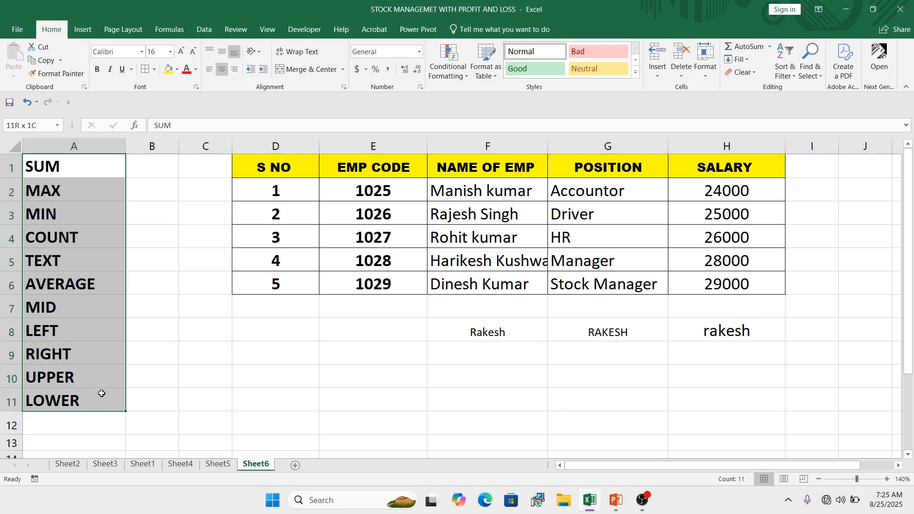
pyautogui.moveTo(101, 393); pyautogui.dragTo(102, 393)
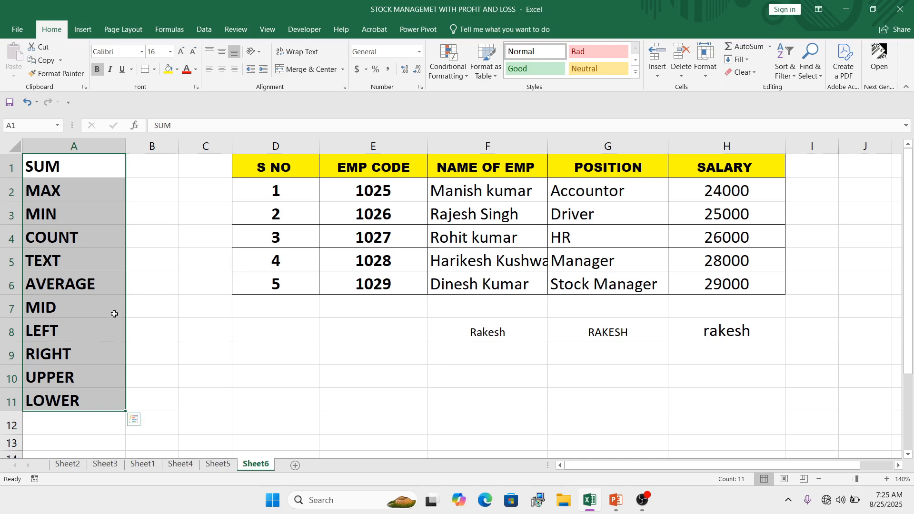